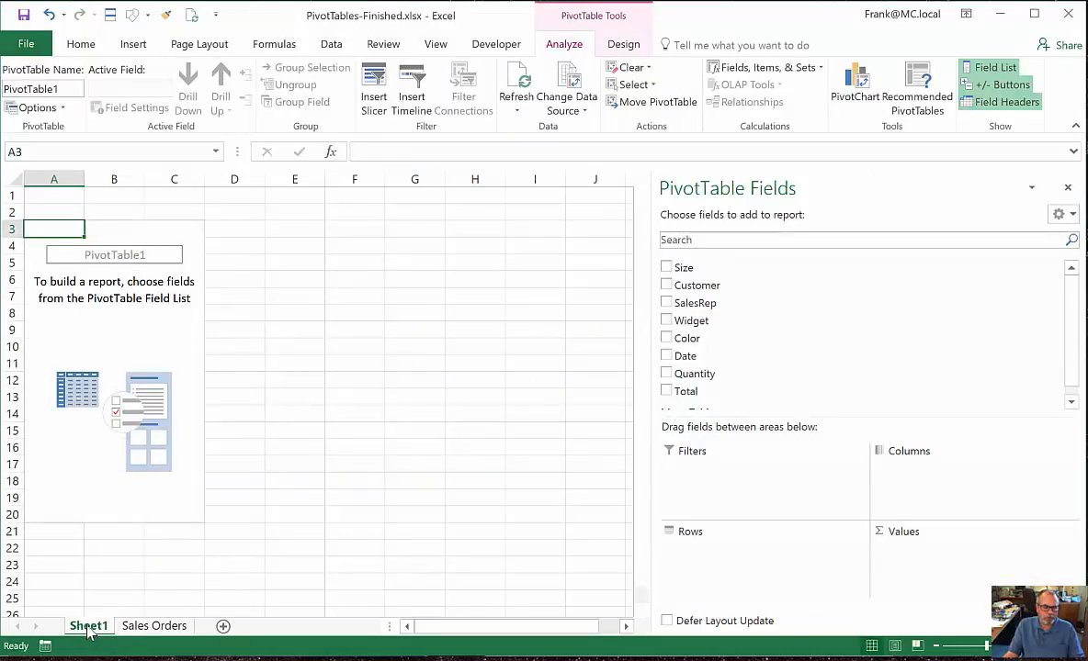
Move Sheet1 so that it comes after the Sales Orders sheet
{"action": "left_click_drag", "start_coordinate": [88, 630], "coordinate": [204, 613]}
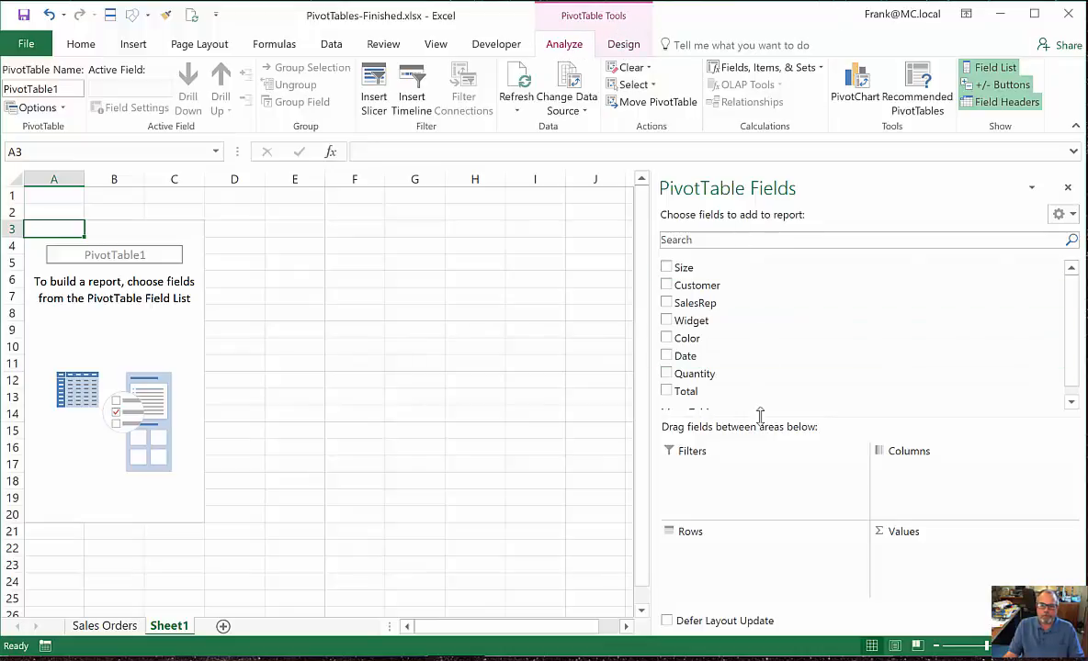
Hide and redisplay the PivotTable field list, and deselect and reselect the empty PivotTable
{"action": "left_click", "coordinate": [1007, 72]}
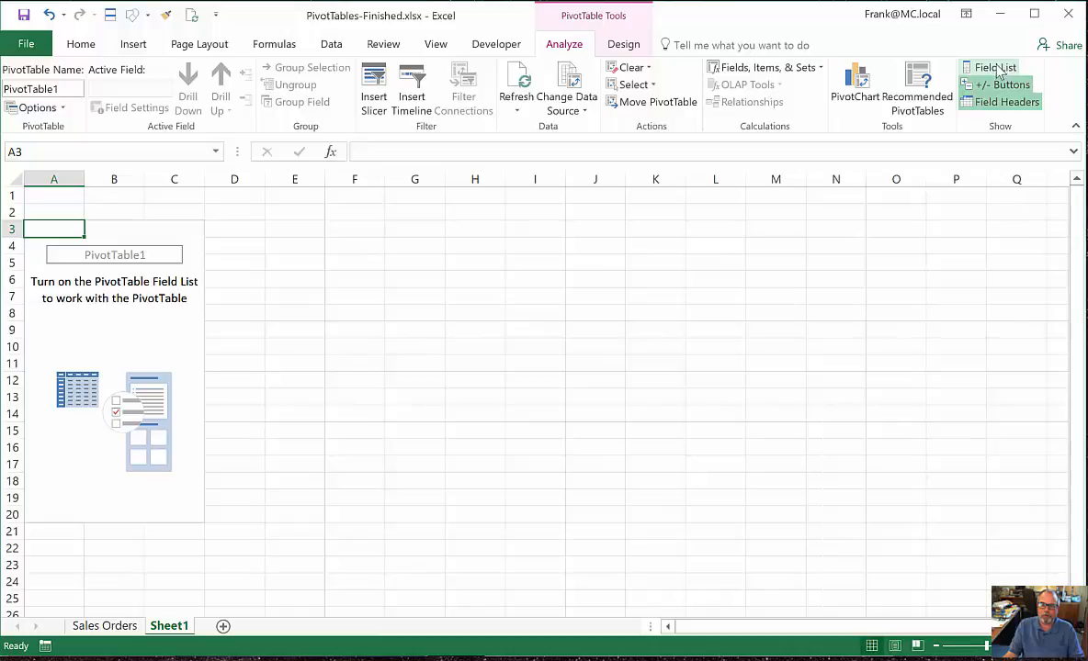
{"action": "left_click", "coordinate": [998, 70]}
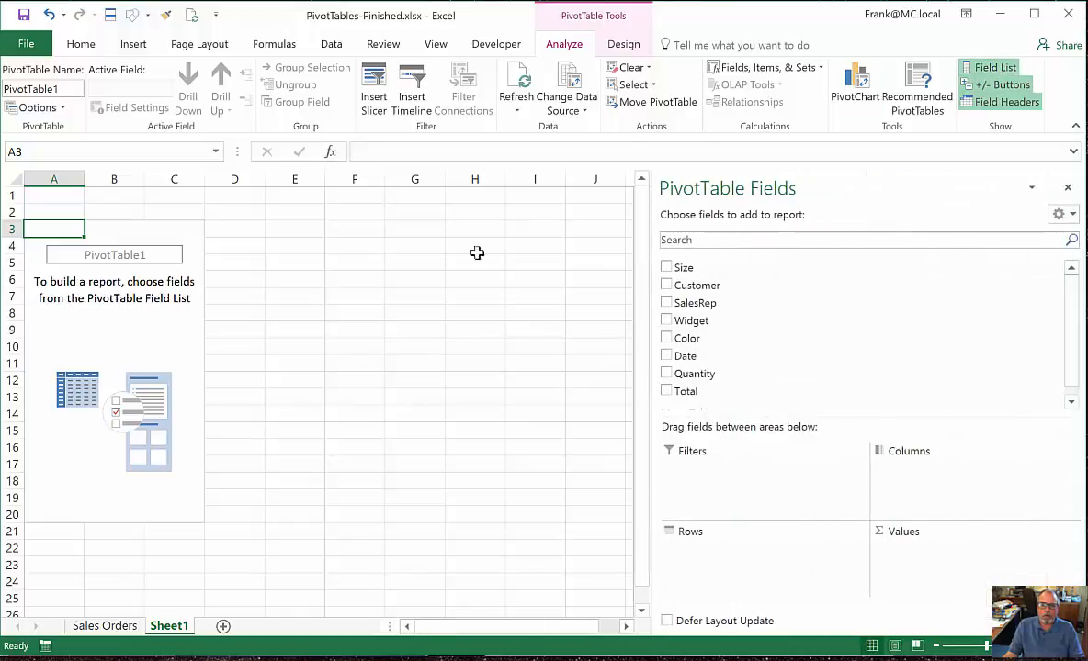
{"action": "left_click", "coordinate": [452, 291]}
{"action": "left_click", "coordinate": [490, 311]}
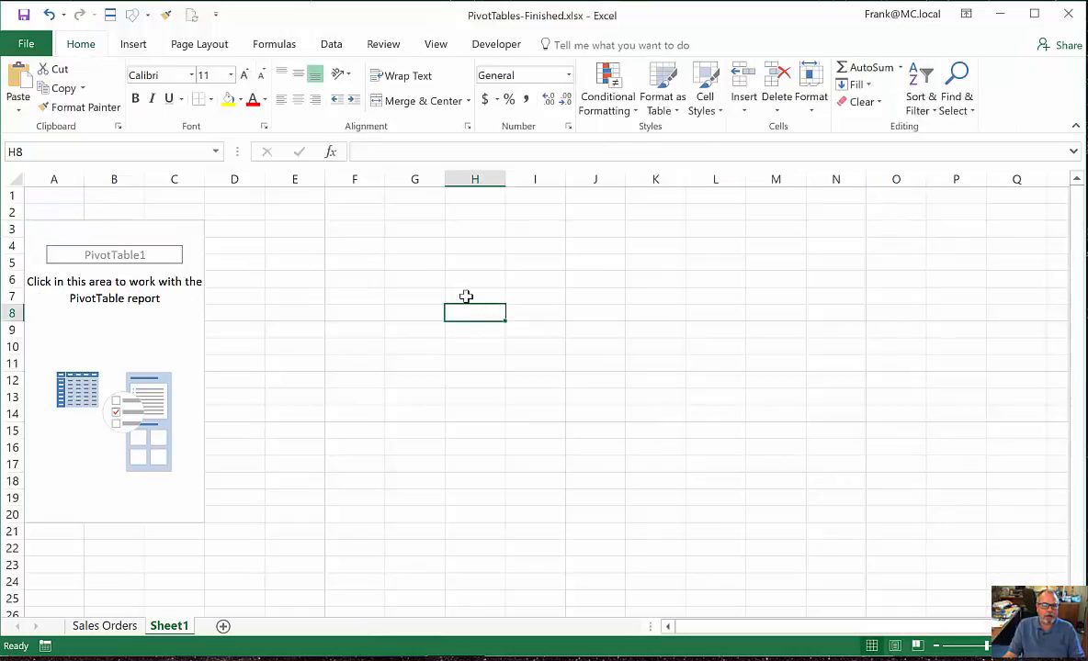
{"action": "left_click", "coordinate": [331, 270]}
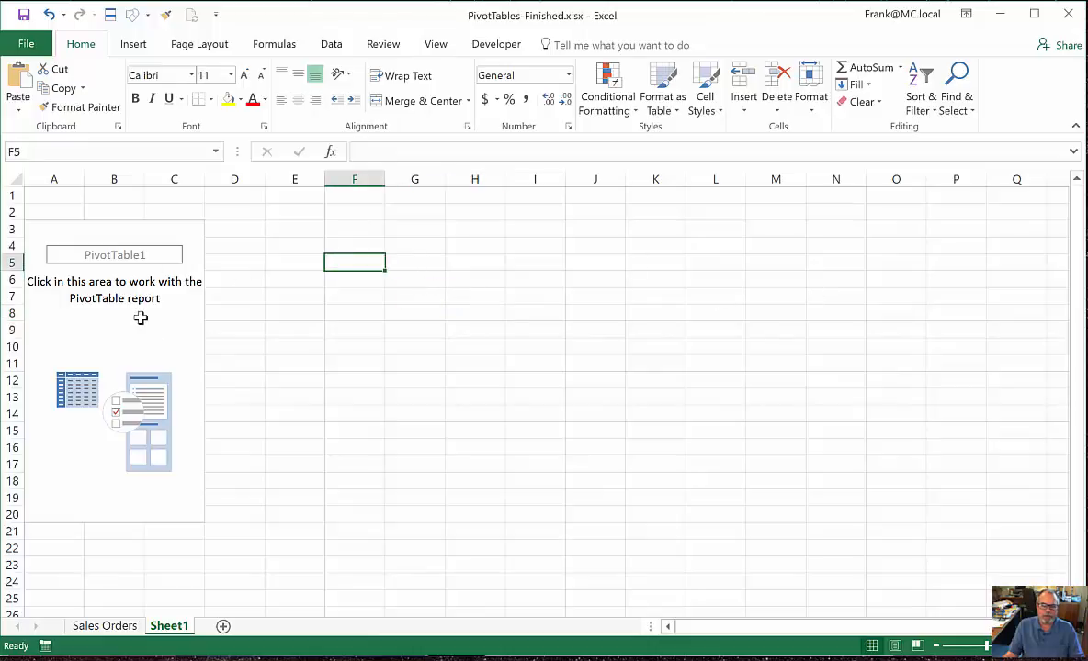
{"action": "left_click", "coordinate": [180, 351]}
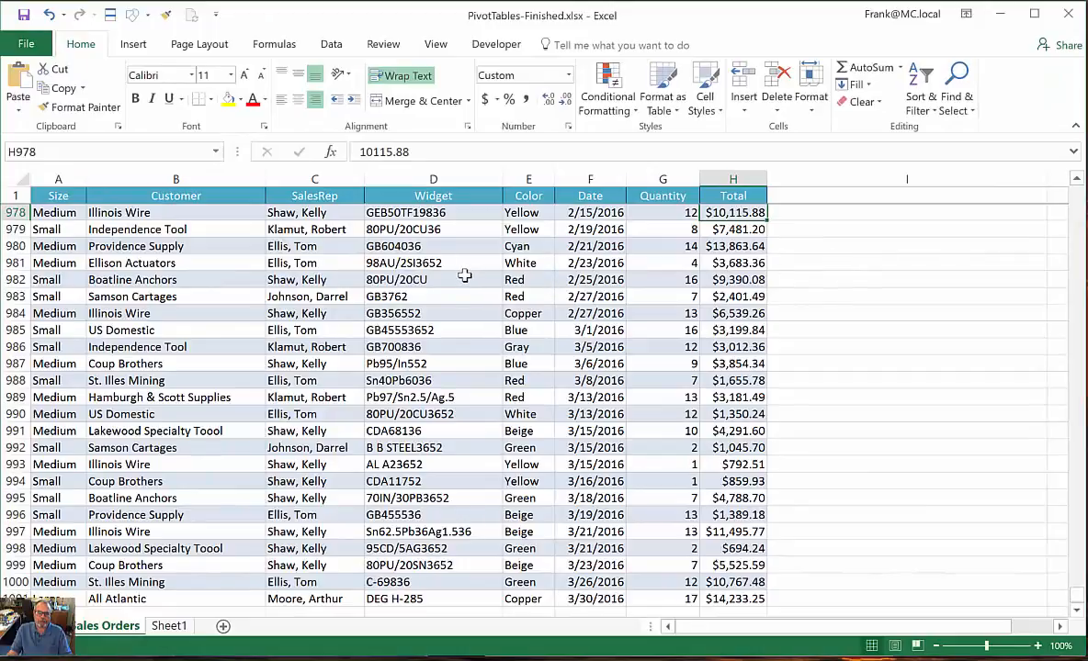
Add the Total field to the values of the PivotTable on Sheet1 and format the sum as Accounting currency
{"action": "left_click", "coordinate": [169, 625]}
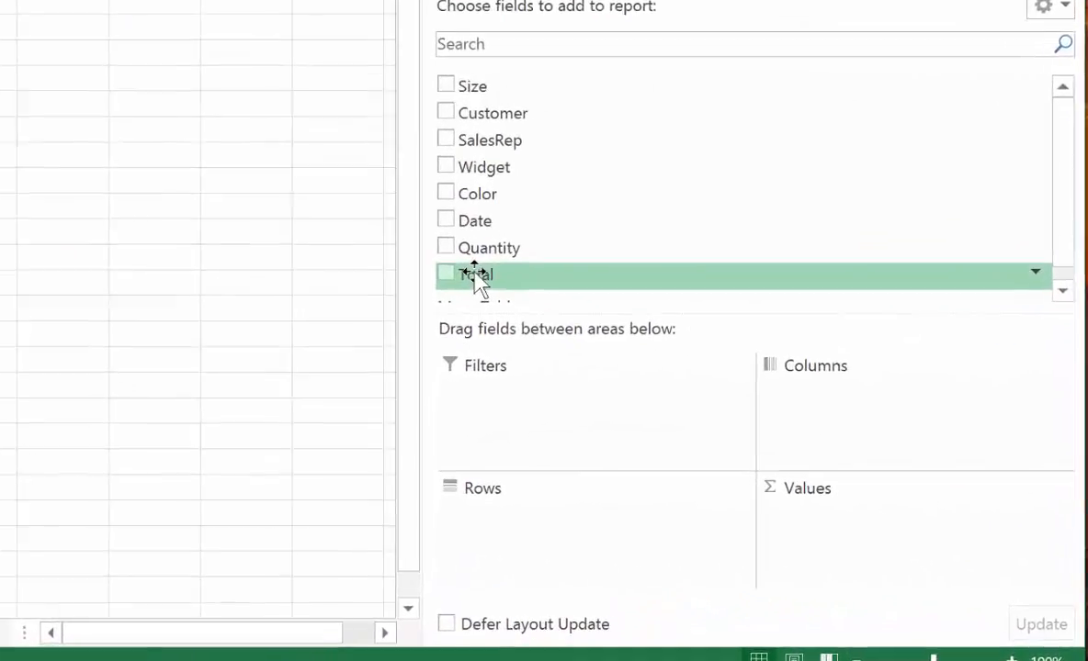
{"action": "left_click_drag", "start_coordinate": [684, 389], "coordinate": [788, 403]}
{"action": "left_click_drag", "start_coordinate": [605, 276], "coordinate": [864, 526]}
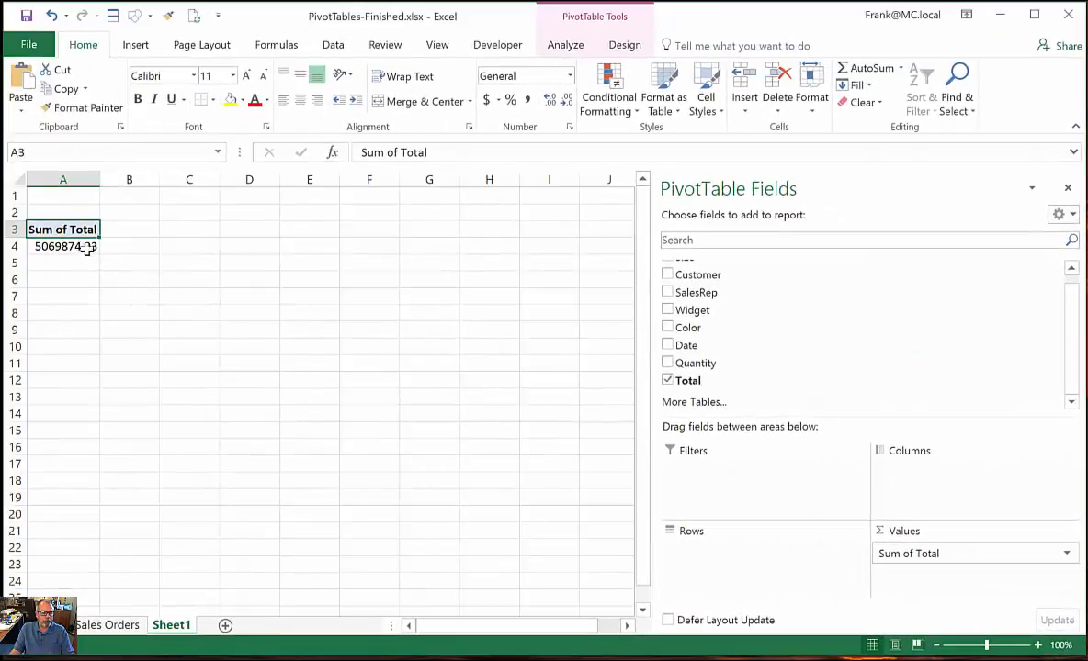
{"action": "left_click", "coordinate": [92, 250]}
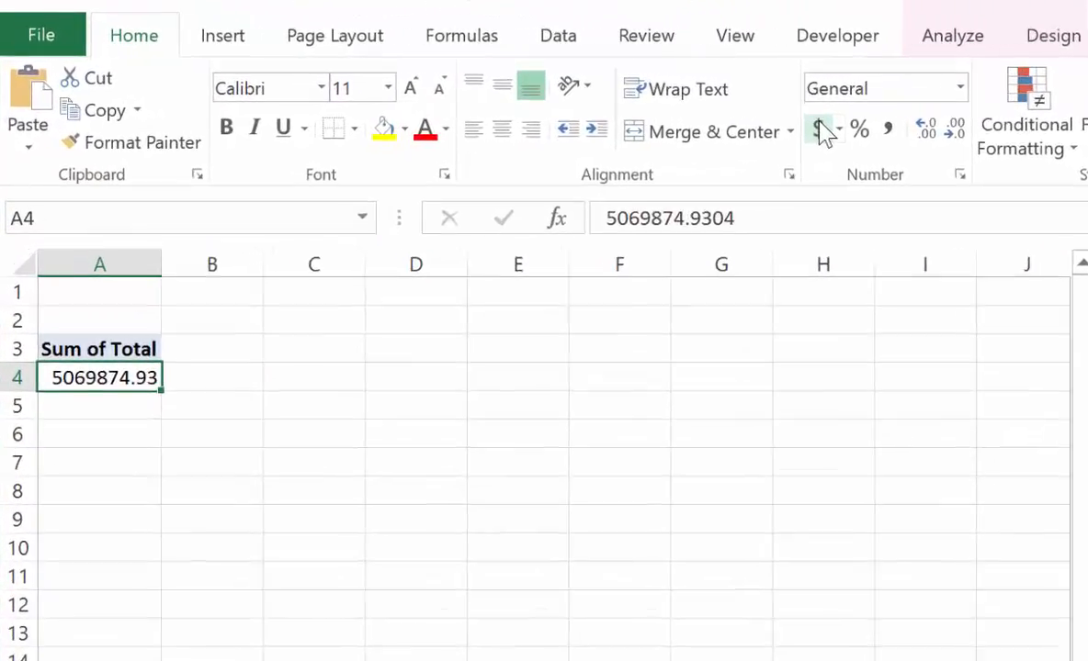
{"action": "left_click", "coordinate": [486, 100]}
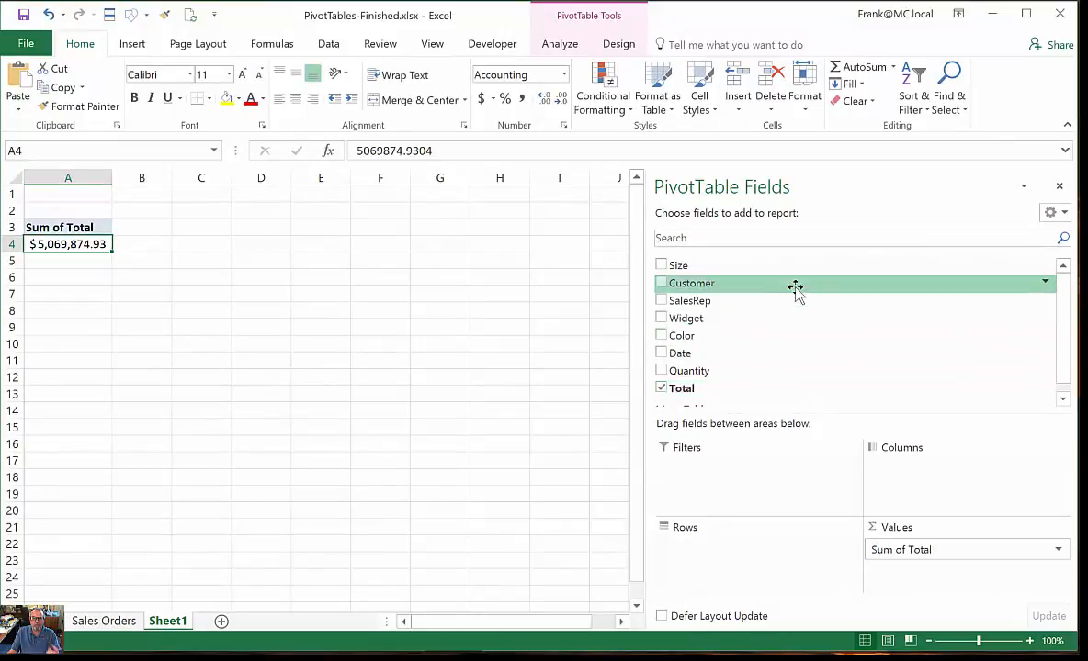
Look over the sales rep and customer entries in the source data on the Sales Orders sheet
{"action": "left_click", "coordinate": [103, 624]}
{"action": "left_click", "coordinate": [275, 226]}
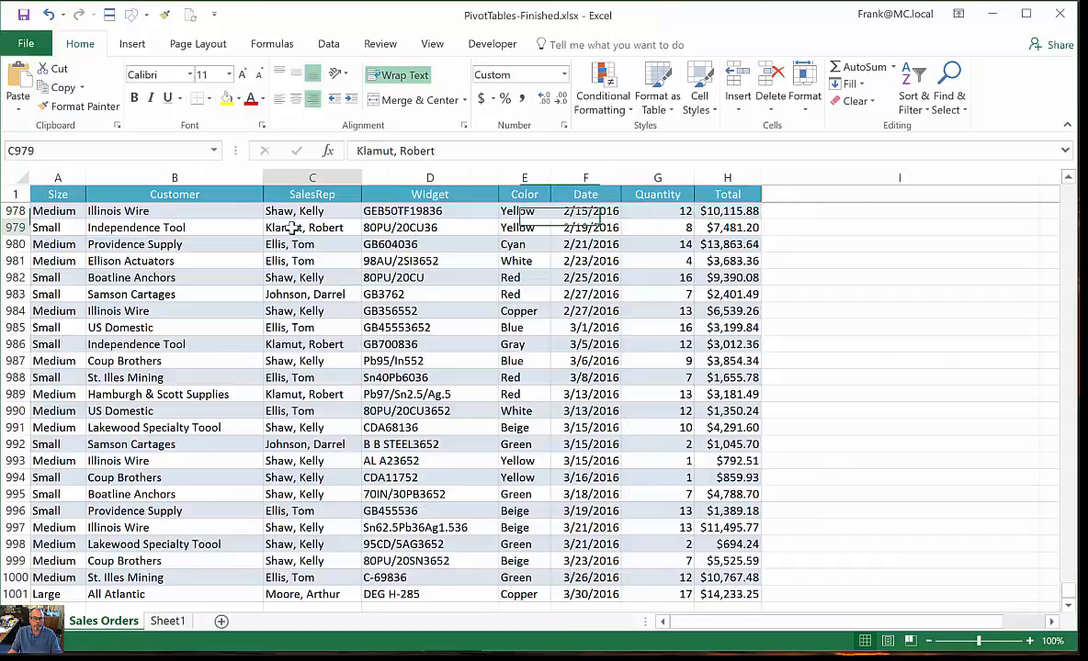
{"action": "left_click", "coordinate": [173, 213]}
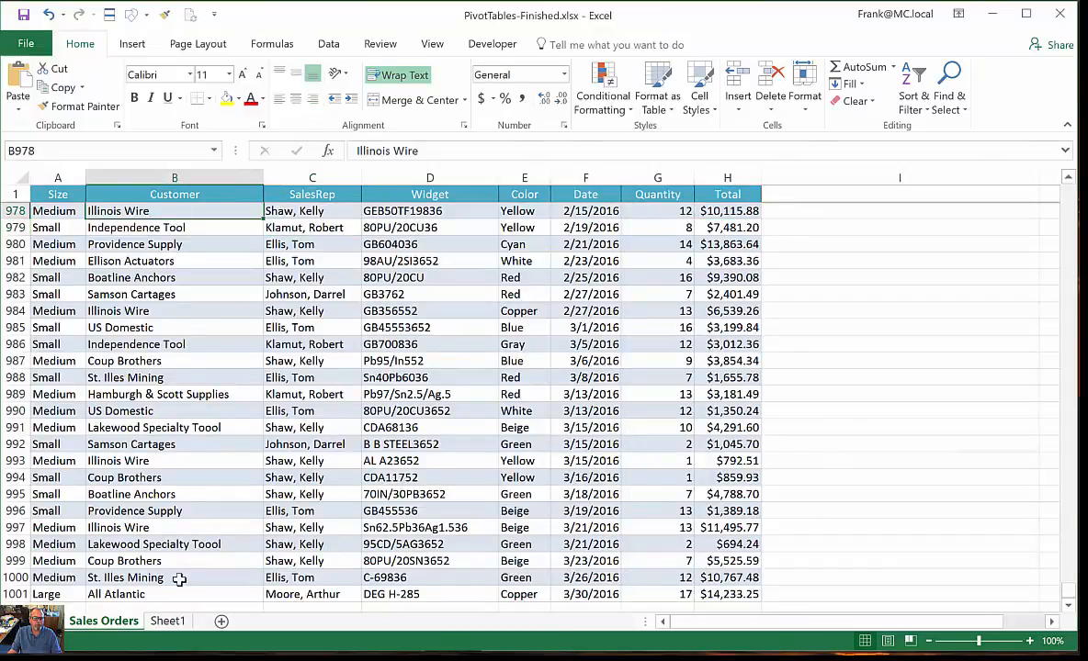
Add the Customer field to the rows of the PivotTable on Sheet1
{"action": "left_click", "coordinate": [167, 621]}
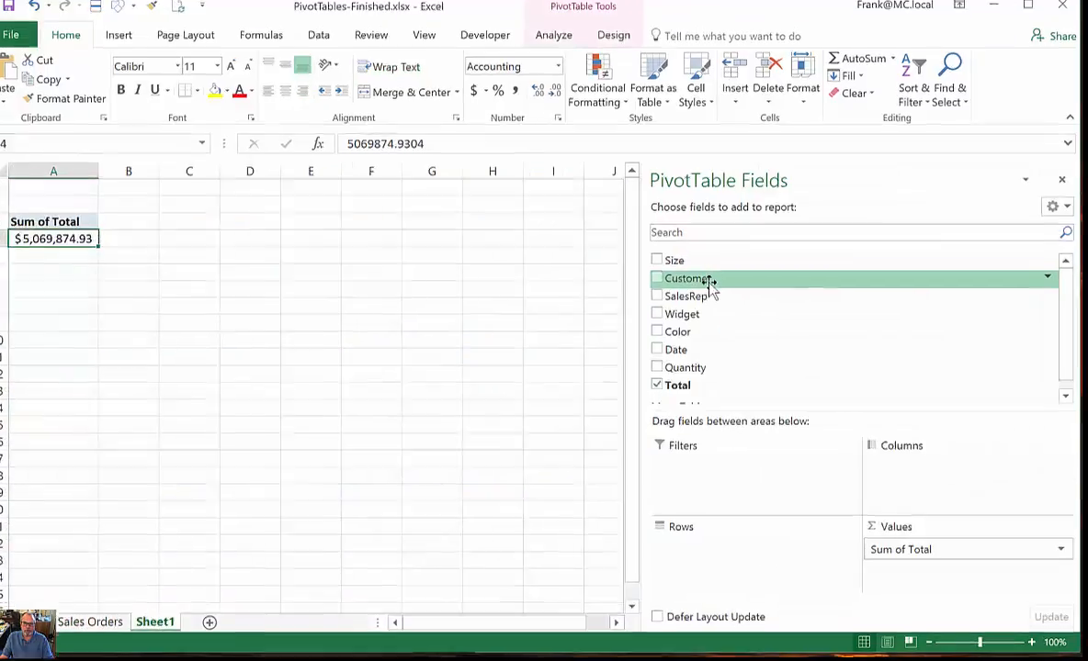
{"action": "left_click_drag", "start_coordinate": [714, 287], "coordinate": [711, 554]}
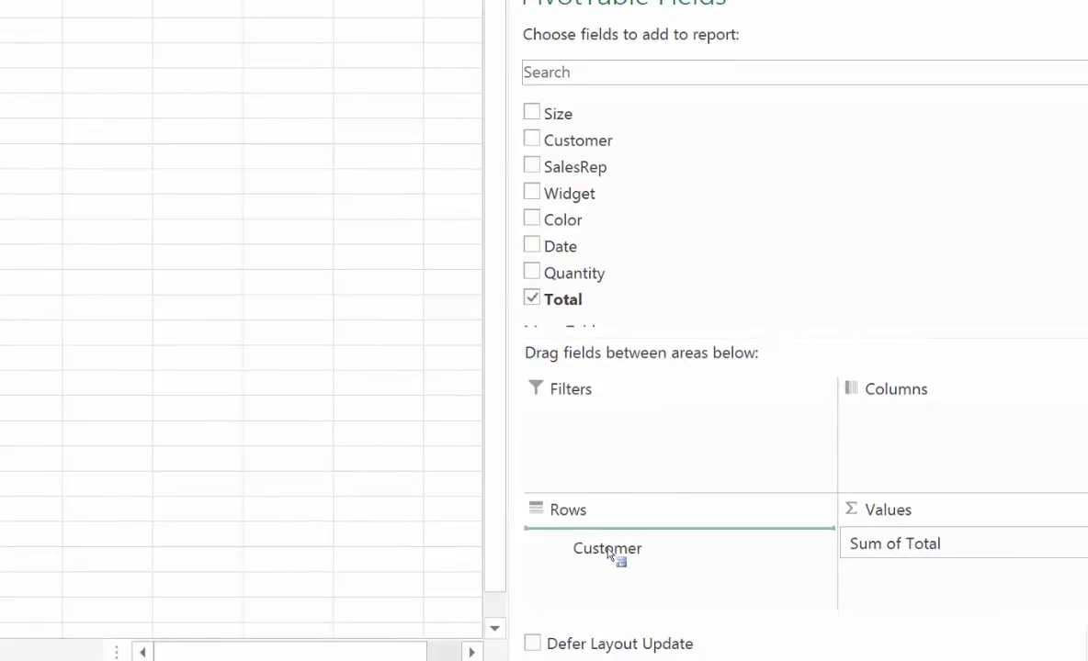
{"action": "left_click_drag", "start_coordinate": [608, 552], "coordinate": [608, 554]}
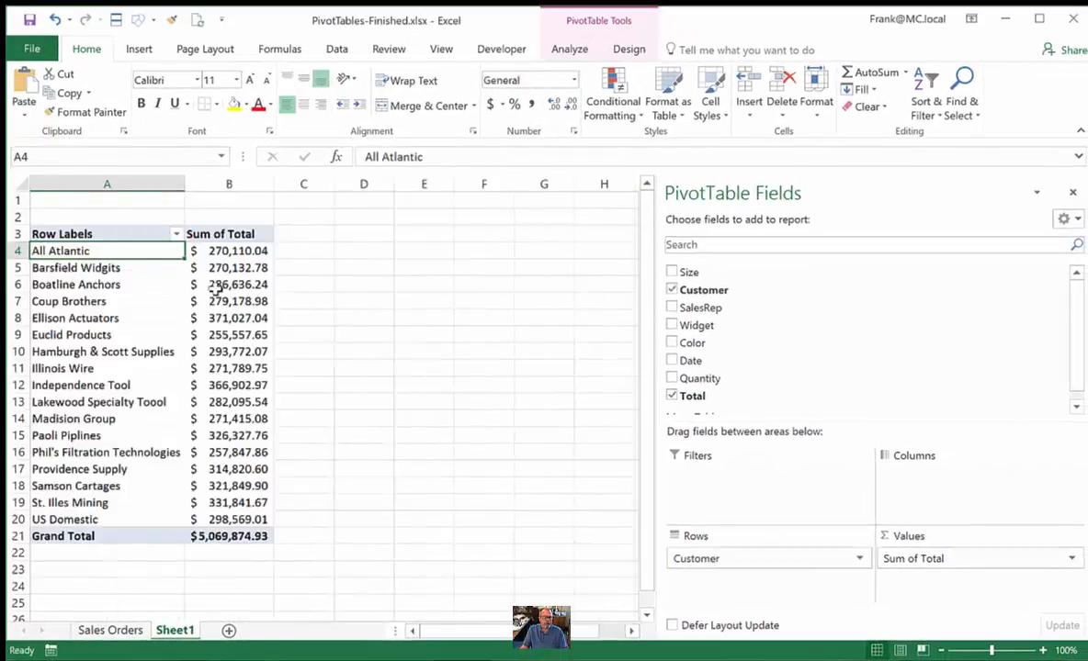
Examine the customer row labels and the sum of total for each customer in the PivotTable
{"action": "left_click_drag", "start_coordinate": [90, 250], "coordinate": [118, 523]}
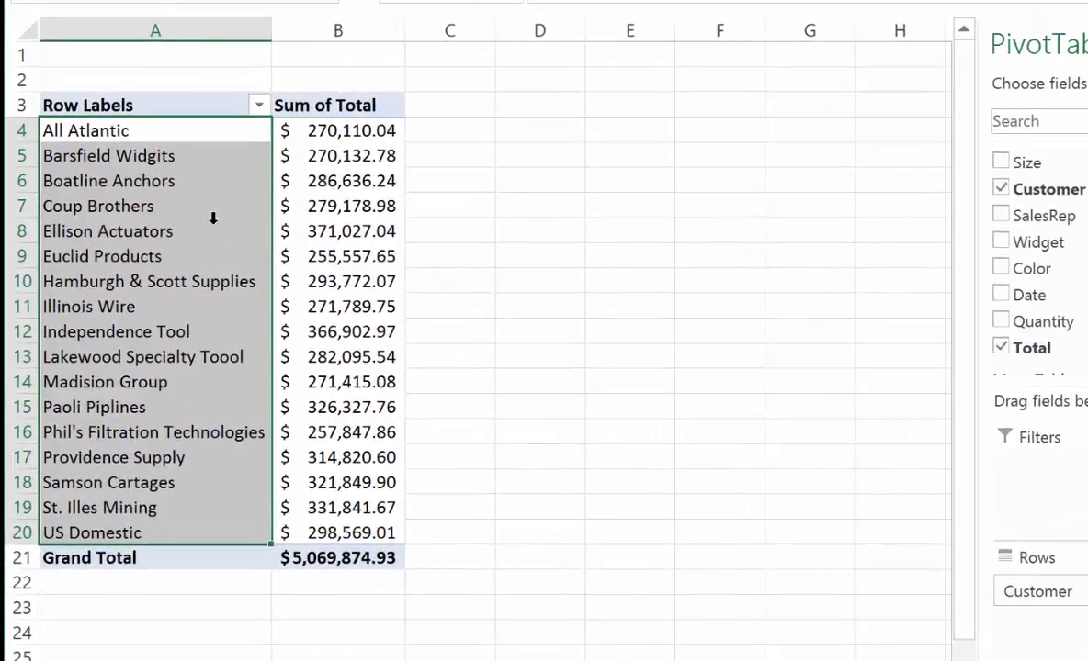
{"action": "left_click", "coordinate": [197, 138]}
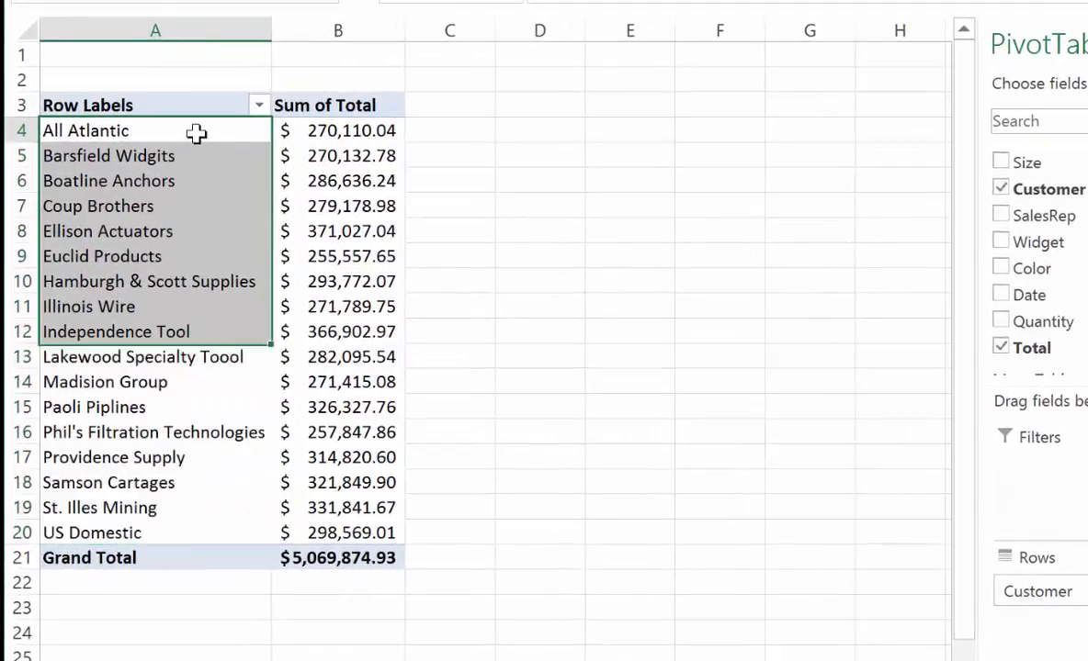
{"action": "left_click", "coordinate": [316, 135]}
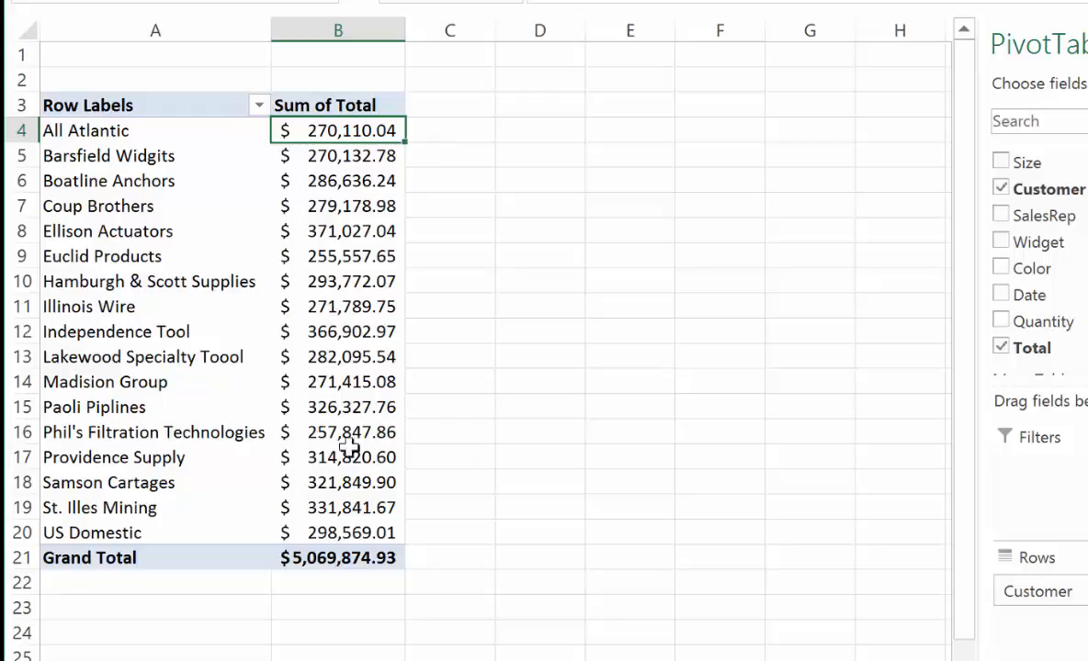
{"action": "left_click", "coordinate": [346, 410]}
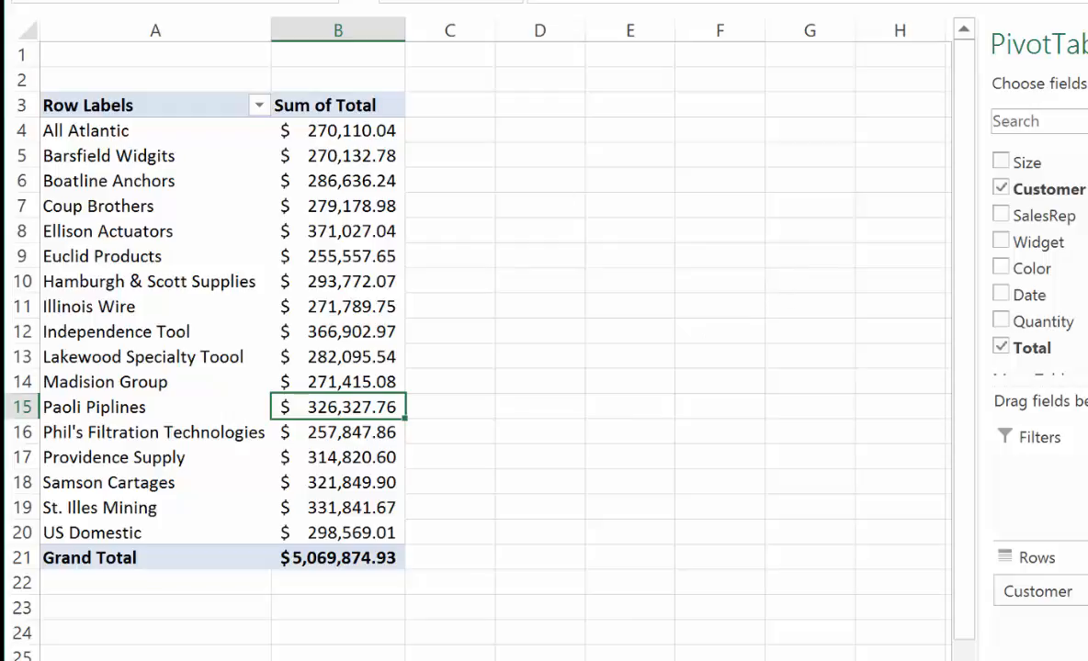
{"action": "key", "text": "alt+F1"}
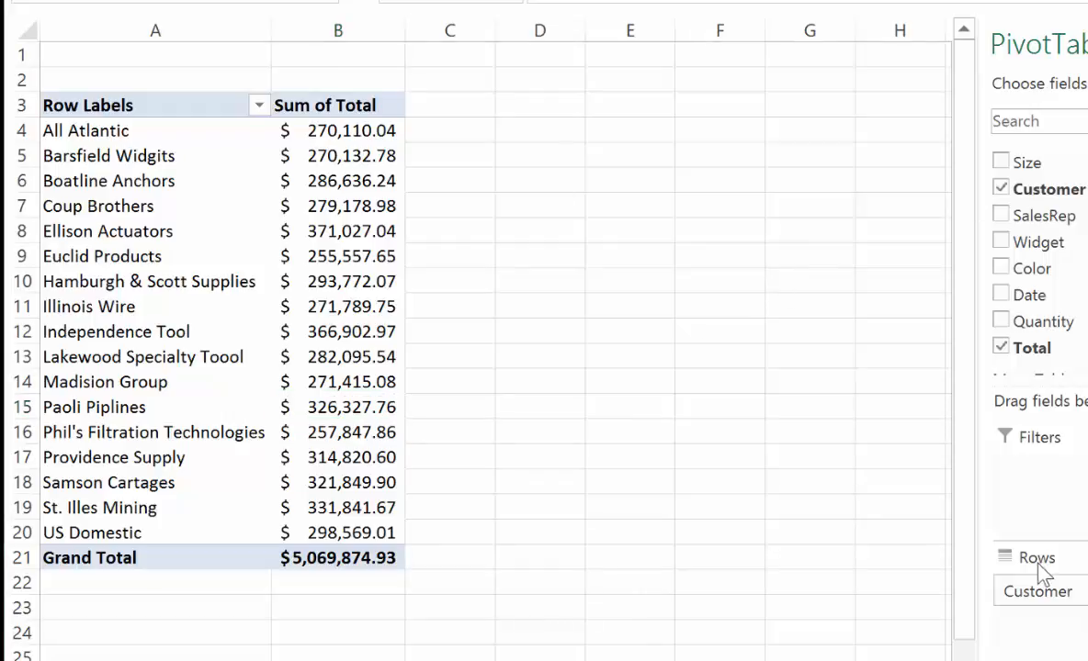
{"action": "left_click", "coordinate": [171, 144]}
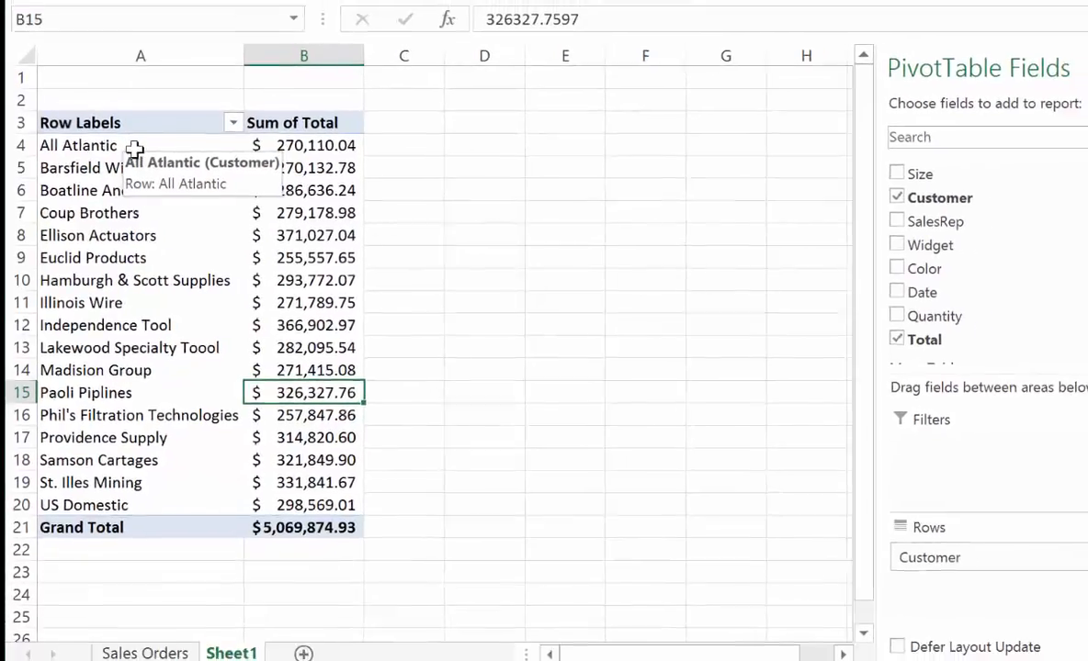
{"action": "left_click", "coordinate": [100, 144]}
{"action": "left_click", "coordinate": [104, 172]}
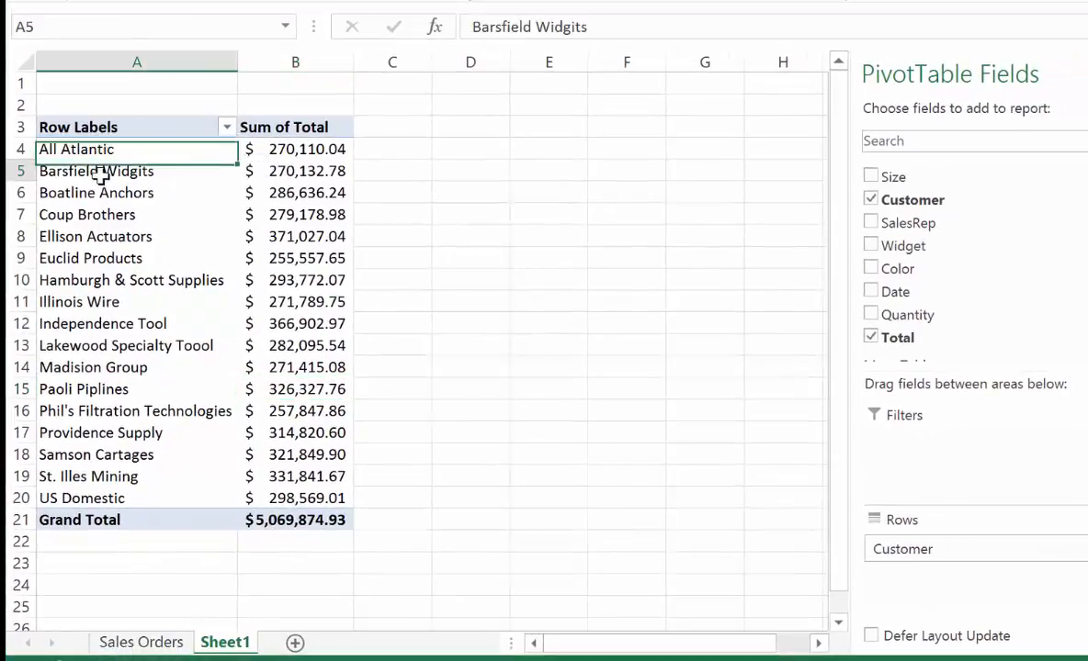
{"action": "left_click", "coordinate": [119, 280]}
{"action": "left_click_drag", "start_coordinate": [126, 424], "coordinate": [126, 415]}
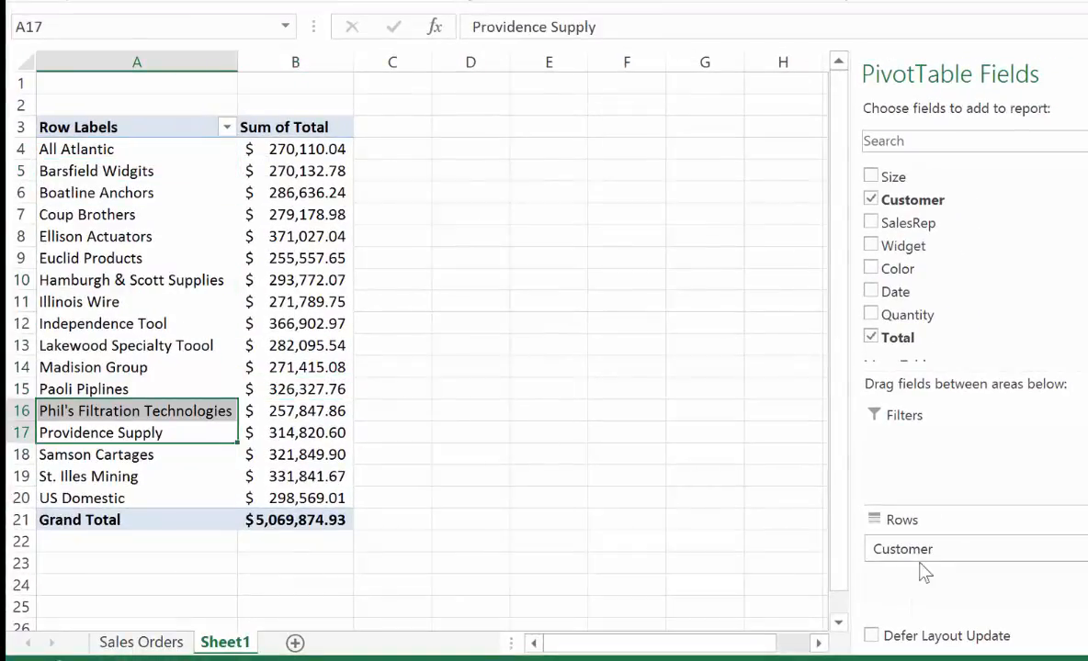
{"action": "left_click_drag", "start_coordinate": [922, 554], "coordinate": [110, 154]}
{"action": "left_click_drag", "start_coordinate": [73, 278], "coordinate": [269, 253]}
{"action": "left_click", "coordinate": [248, 236]}
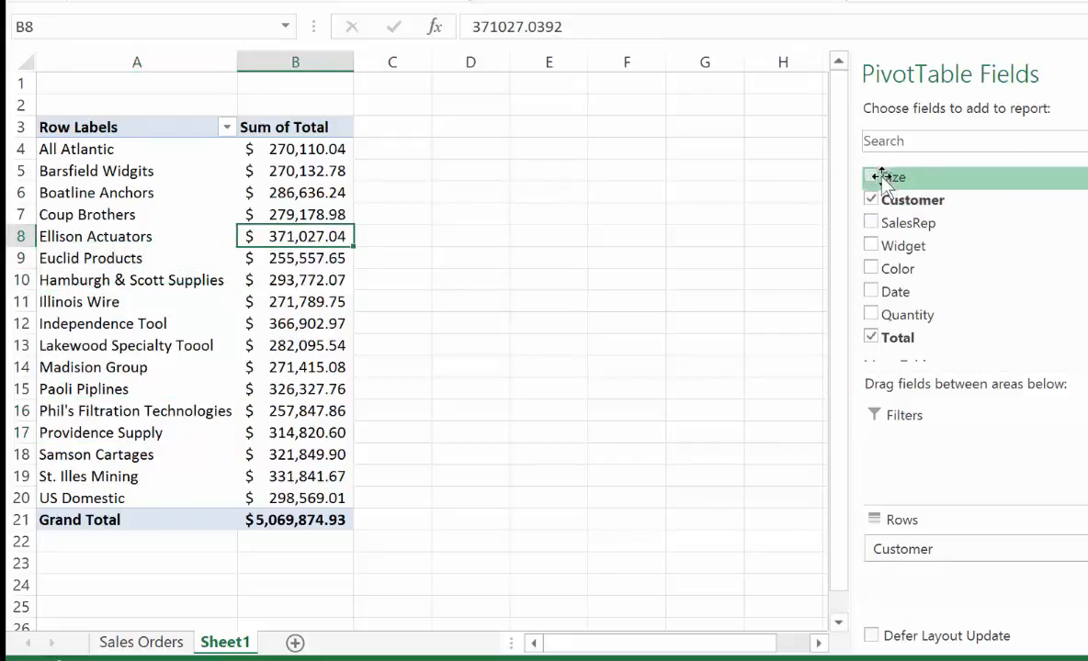
Review the entries in the Size column of the source data on the Sales Orders sheet
{"action": "left_click", "coordinate": [141, 643]}
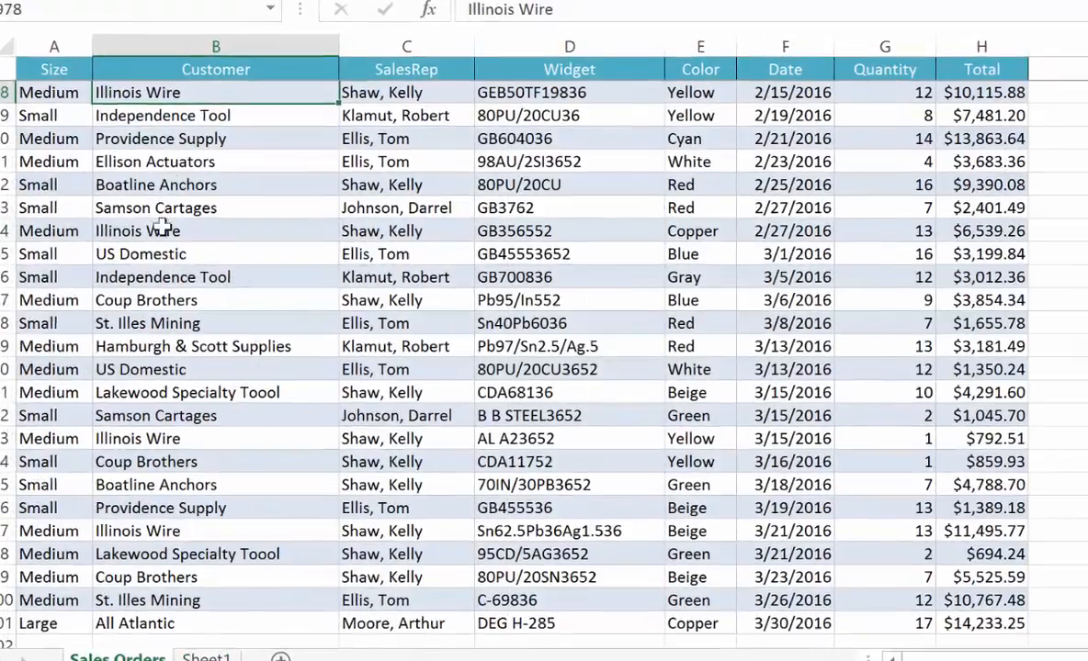
{"action": "left_click", "coordinate": [26, 80]}
{"action": "left_click", "coordinate": [33, 154]}
{"action": "left_click", "coordinate": [33, 248]}
{"action": "left_click", "coordinate": [20, 397]}
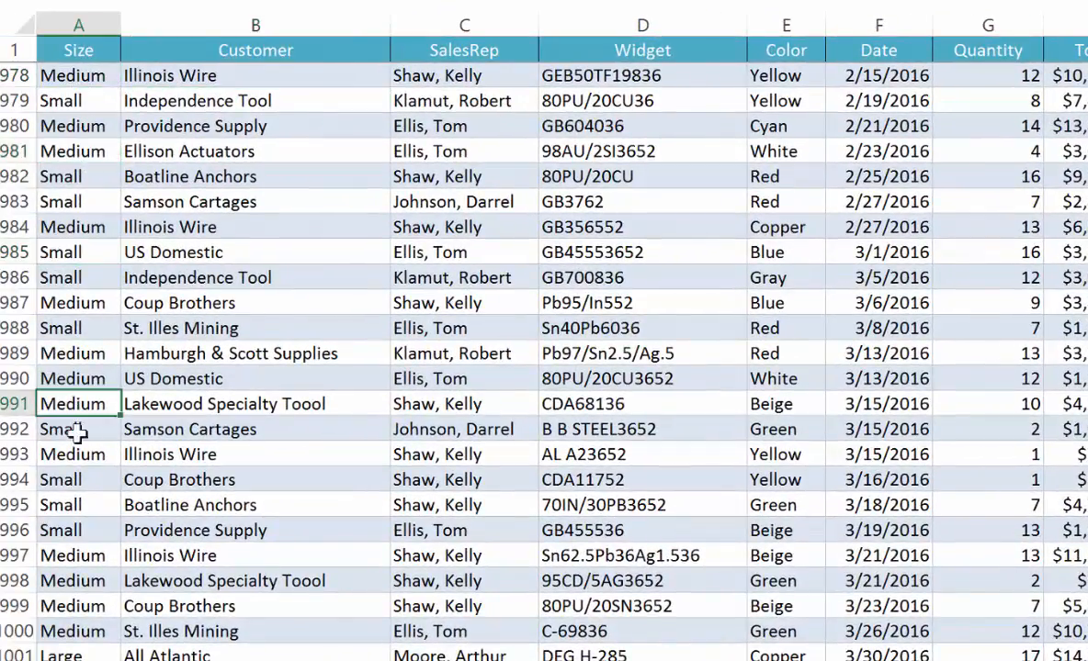
{"action": "left_click", "coordinate": [24, 517]}
{"action": "left_click", "coordinate": [27, 648]}
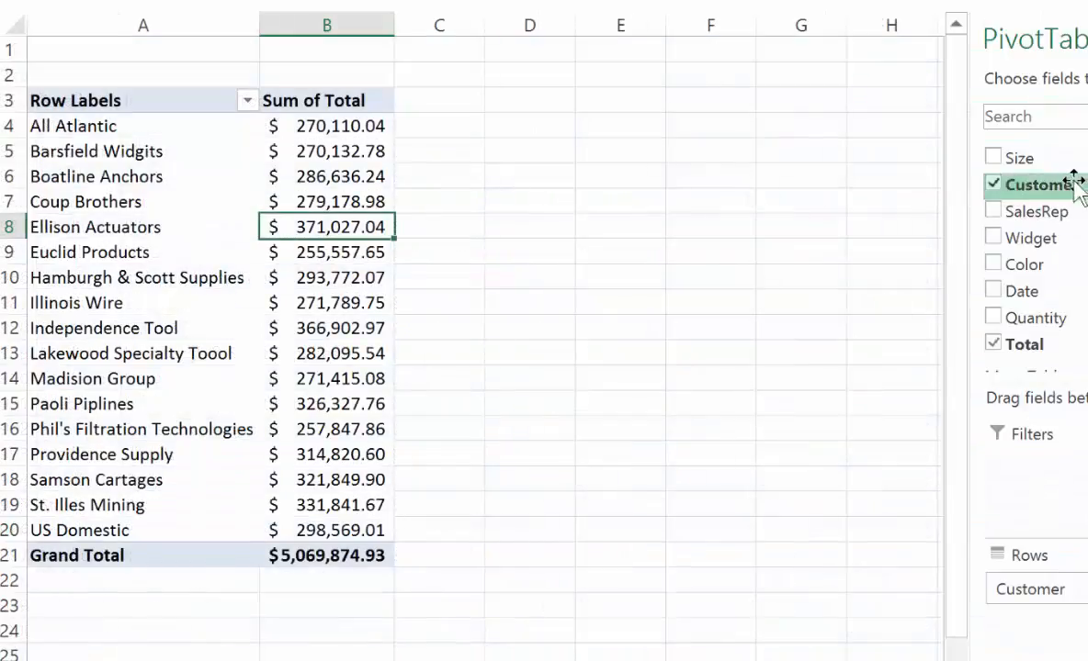
Add the Size field to the columns of the PivotTable on Sheet1
{"action": "left_click_drag", "start_coordinate": [1020, 159], "coordinate": [1087, 471]}
{"action": "left_click_drag", "start_coordinate": [873, 441], "coordinate": [873, 443]}
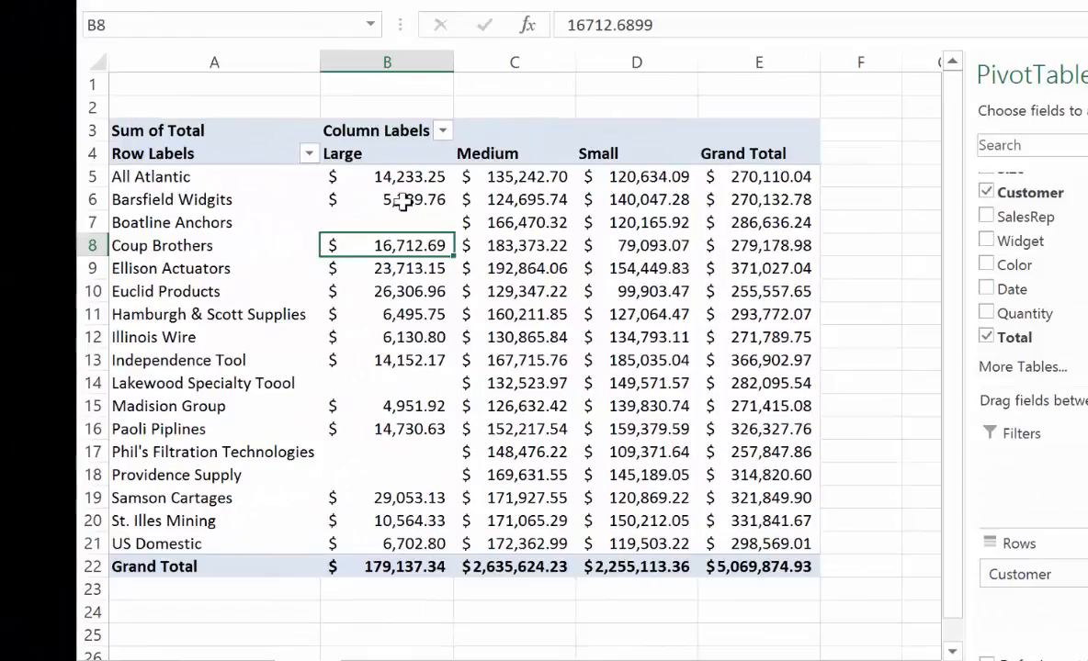
Examine the PivotTable's customer totals broken down by size, including the row and column grand totals
{"action": "left_click_drag", "start_coordinate": [216, 177], "coordinate": [190, 544]}
{"action": "left_click_drag", "start_coordinate": [347, 153], "coordinate": [745, 541]}
{"action": "left_click", "coordinate": [770, 244]}
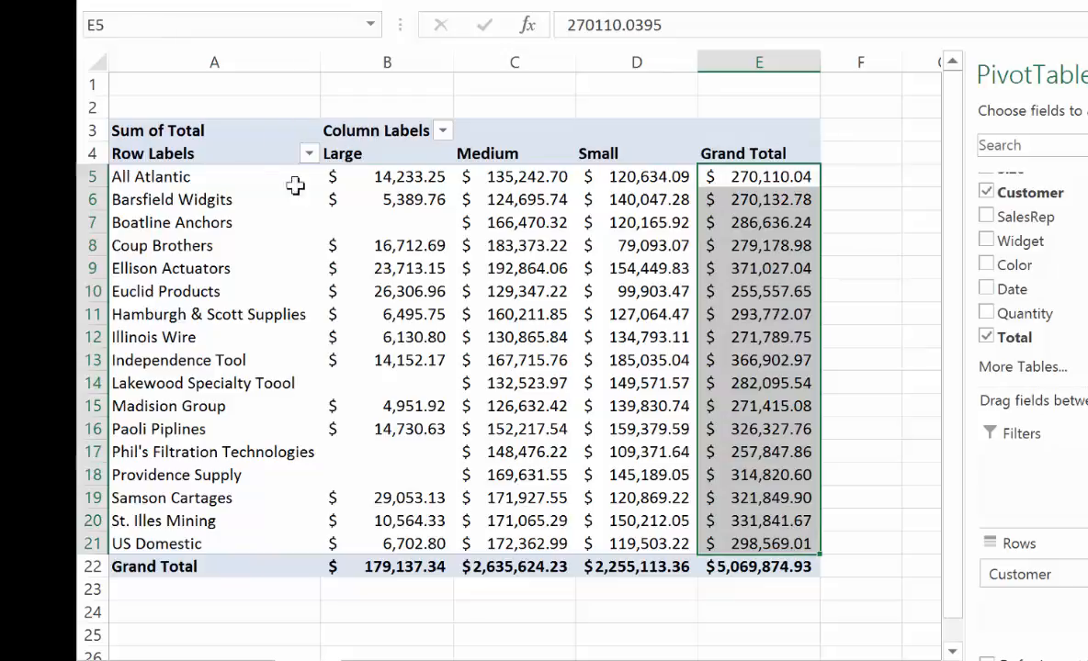
{"action": "left_click", "coordinate": [216, 175]}
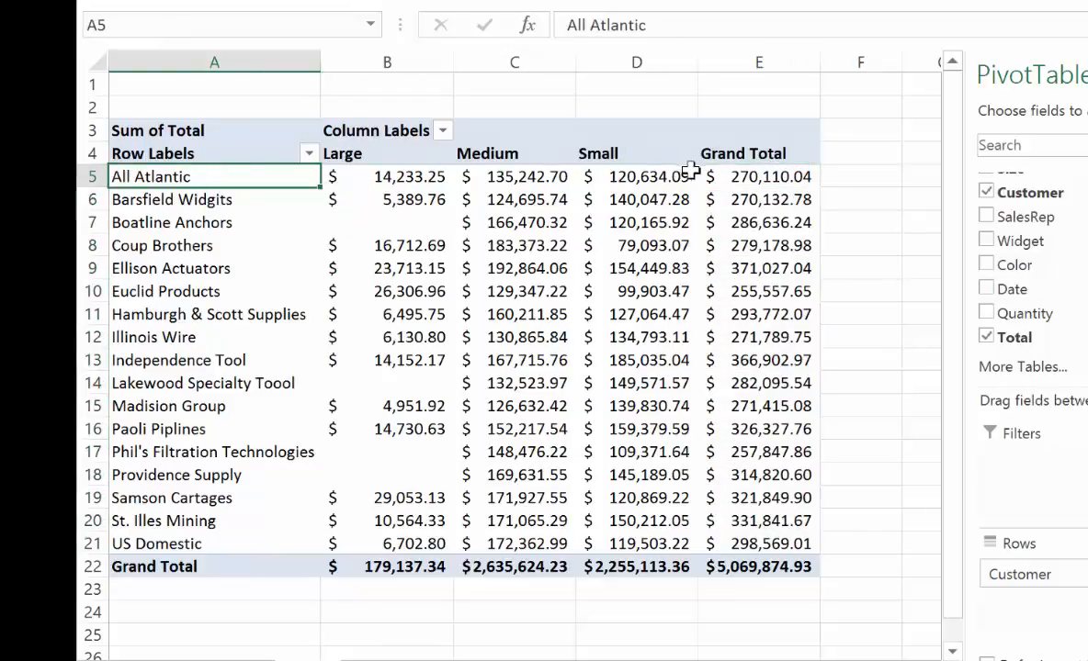
{"action": "left_click", "coordinate": [404, 178]}
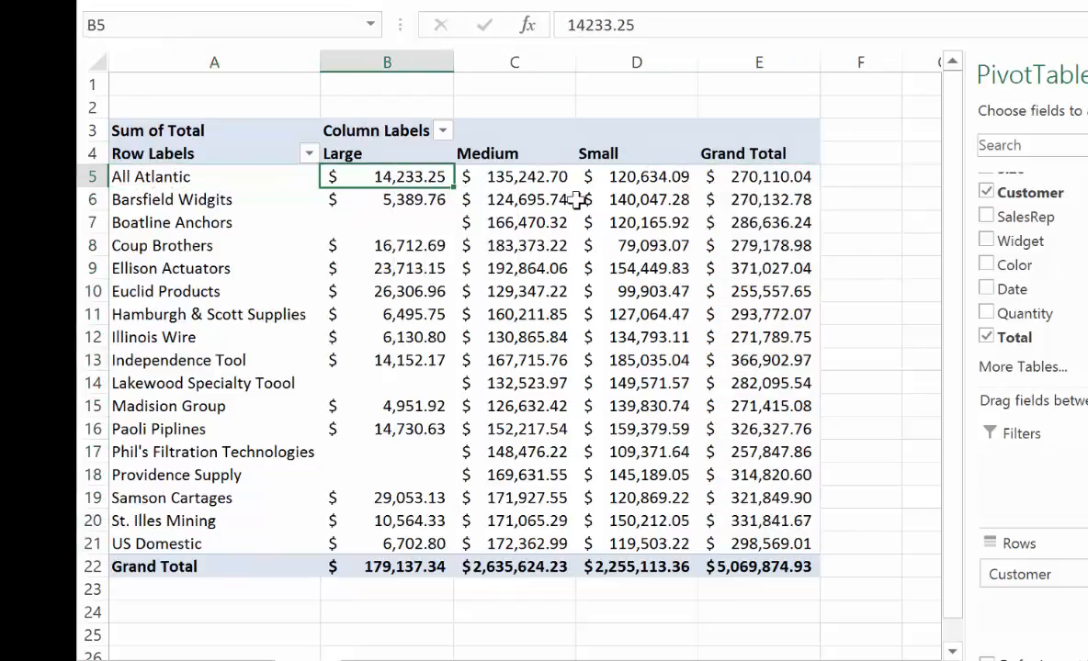
{"action": "left_click", "coordinate": [501, 176]}
{"action": "left_click", "coordinate": [648, 178]}
{"action": "left_click", "coordinate": [718, 167]}
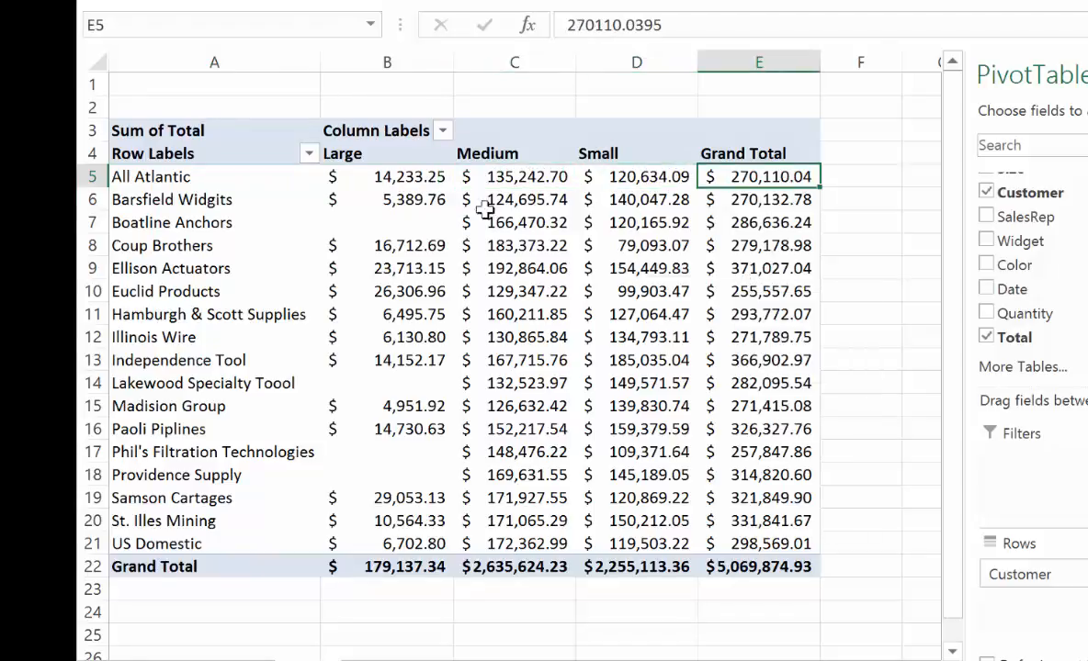
{"action": "left_click_drag", "start_coordinate": [409, 176], "coordinate": [386, 544]}
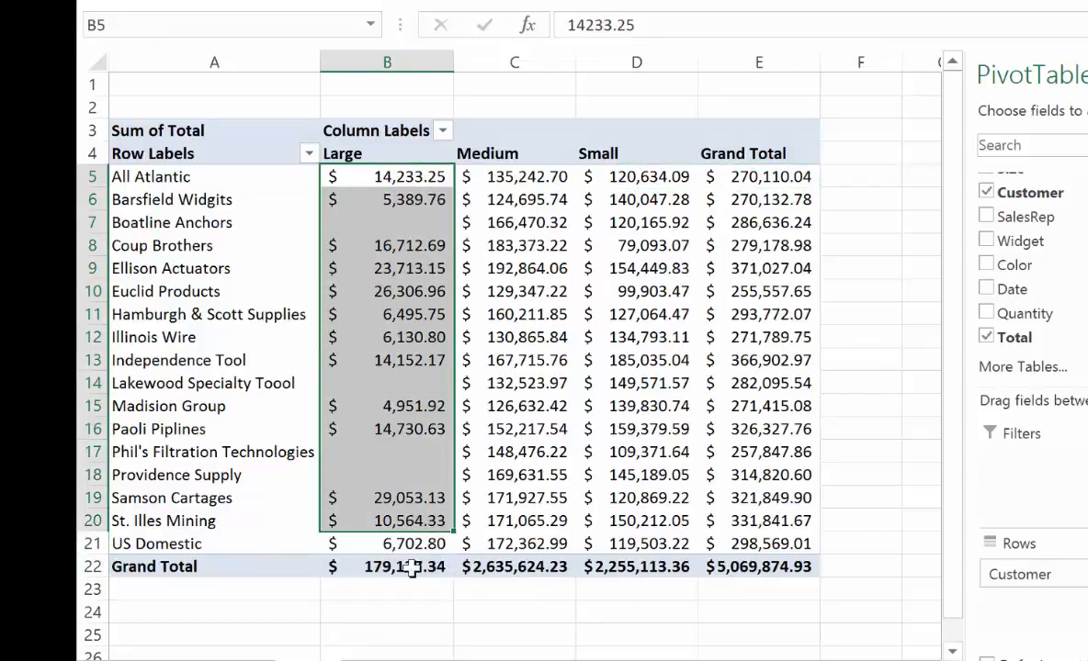
{"action": "left_click", "coordinate": [386, 565]}
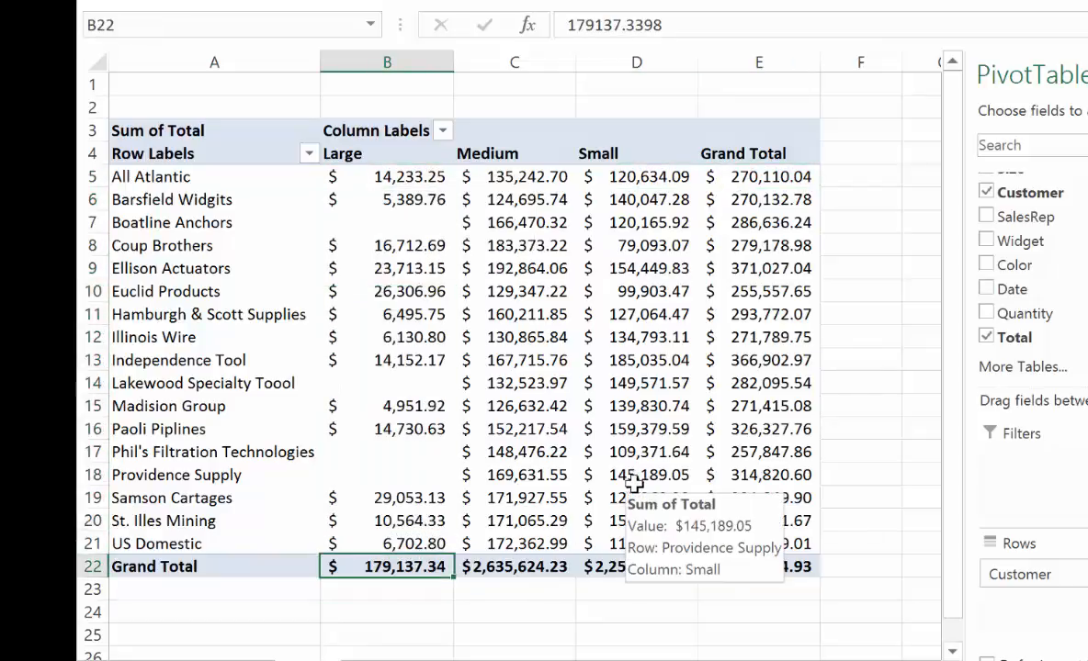
{"action": "left_click", "coordinate": [520, 566]}
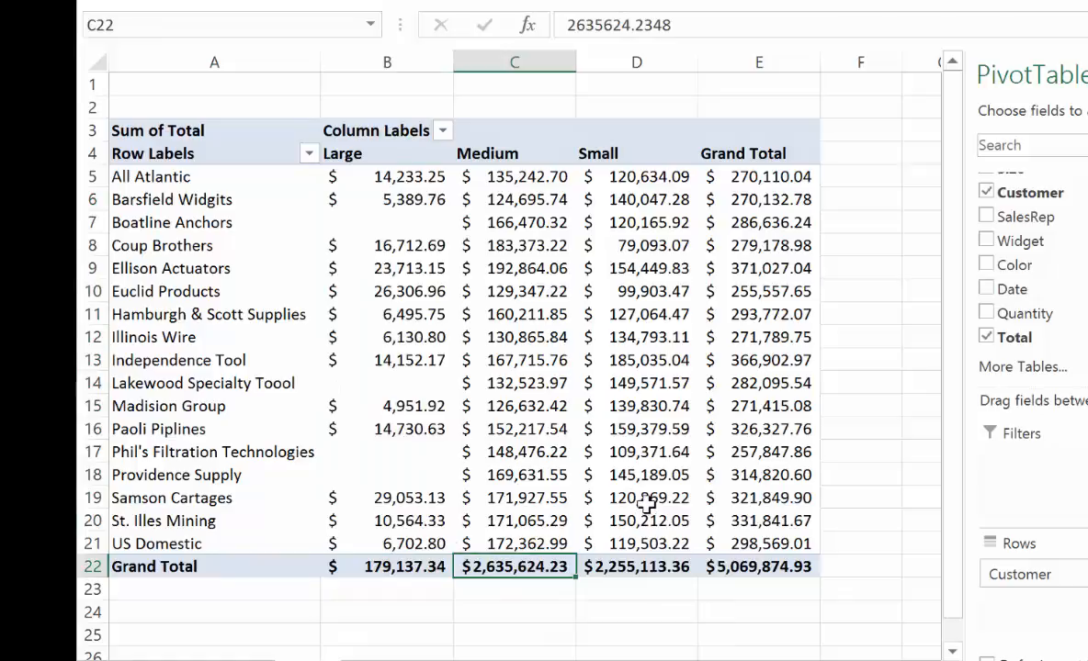
Examine the grand totals for the Small size and for all customers and sizes in the PivotTable
{"action": "left_click", "coordinate": [628, 566]}
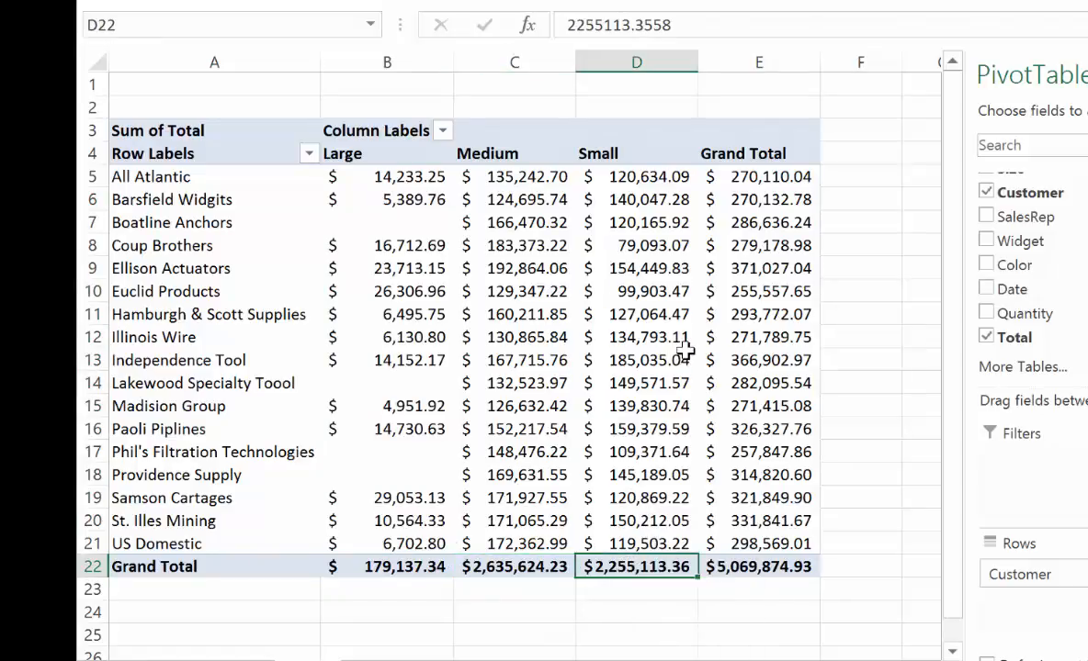
{"action": "mouse_move", "coordinate": [686, 350]}
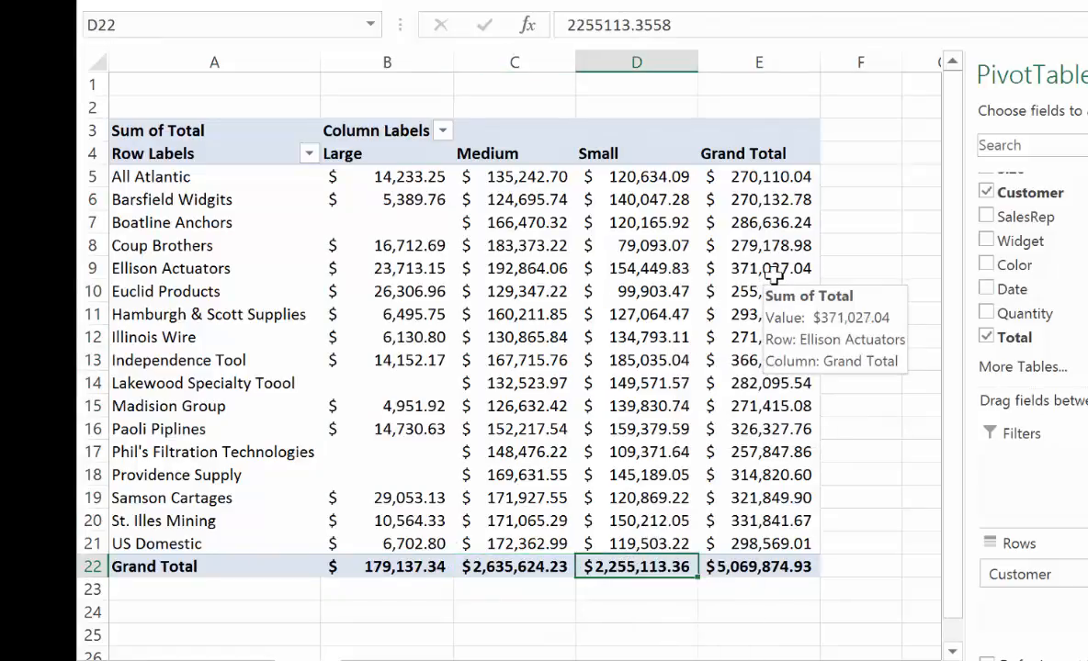
{"action": "left_click", "coordinate": [767, 559]}
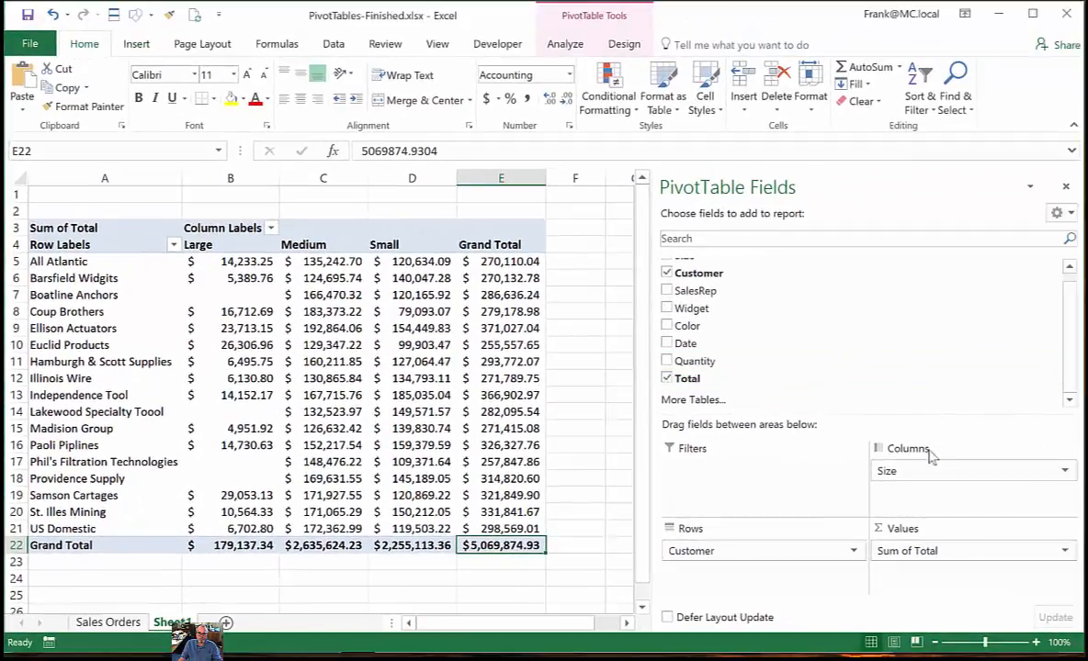
Replace the Size field with Color in the PivotTable's columns and view the customer totals across the colors
{"action": "left_click_drag", "start_coordinate": [918, 472], "coordinate": [604, 458]}
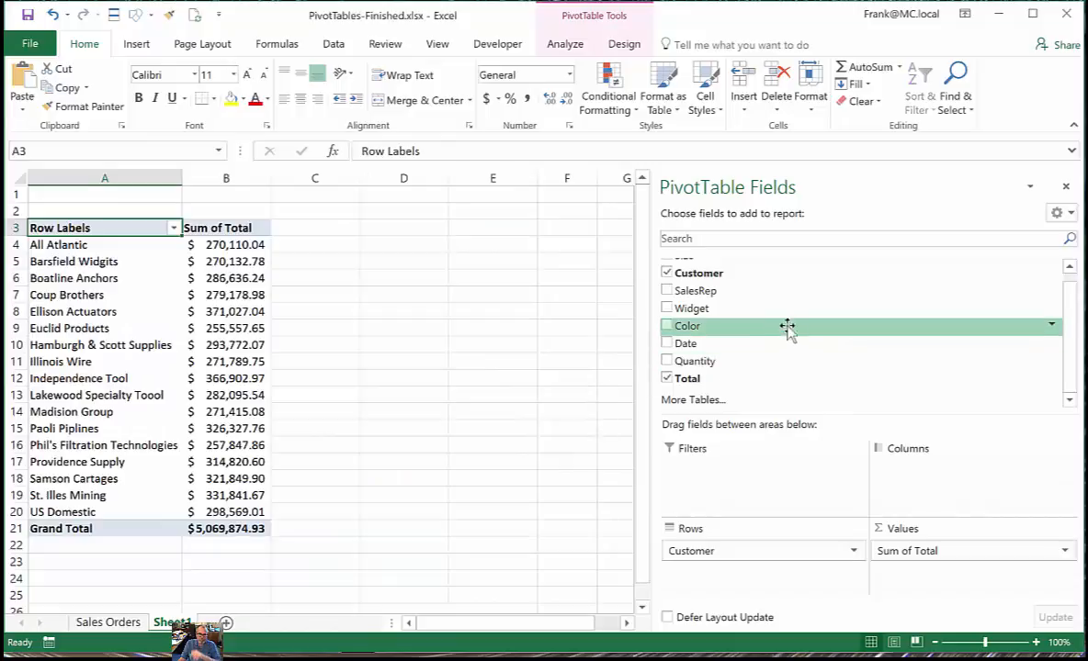
{"action": "left_click_drag", "start_coordinate": [691, 338], "coordinate": [926, 479]}
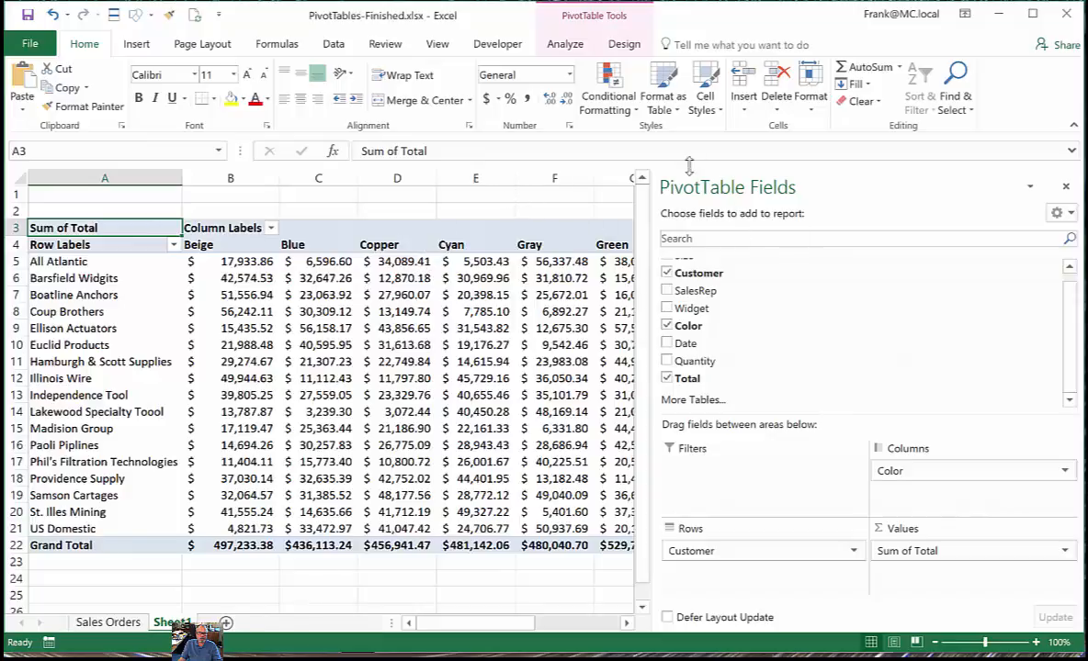
{"action": "left_click", "coordinate": [541, 195]}
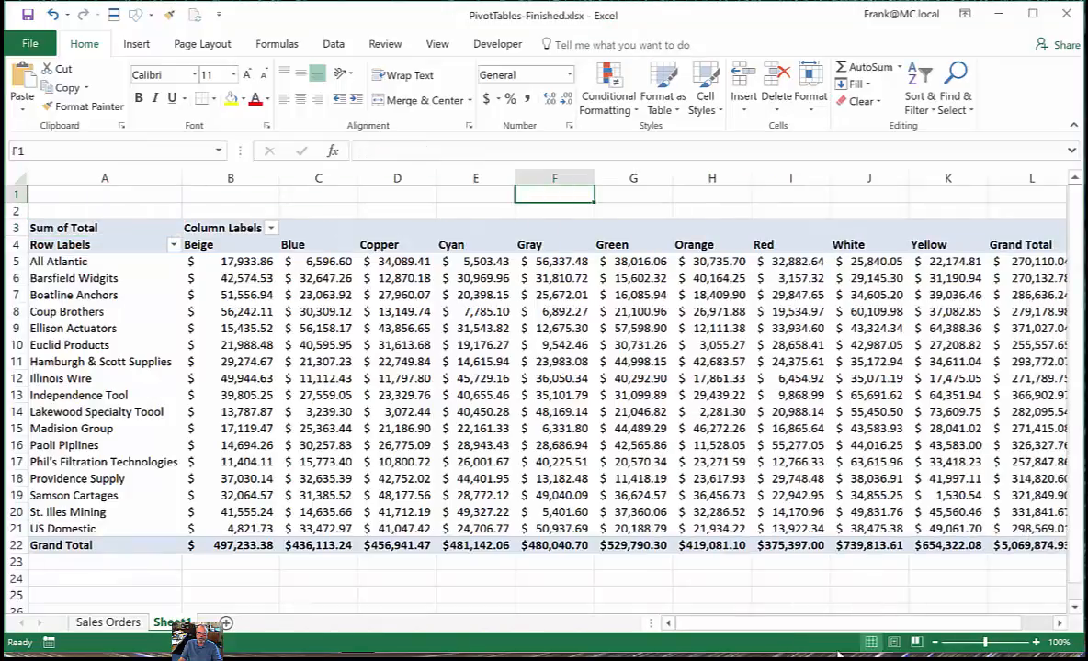
{"action": "mouse_move", "coordinate": [776, 631]}
{"action": "left_mouse_down"}
{"action": "mouse_move", "coordinate": [792, 631]}
{"action": "mouse_move", "coordinate": [779, 623]}
{"action": "left_mouse_up"}
{"action": "left_click", "coordinate": [306, 276]}
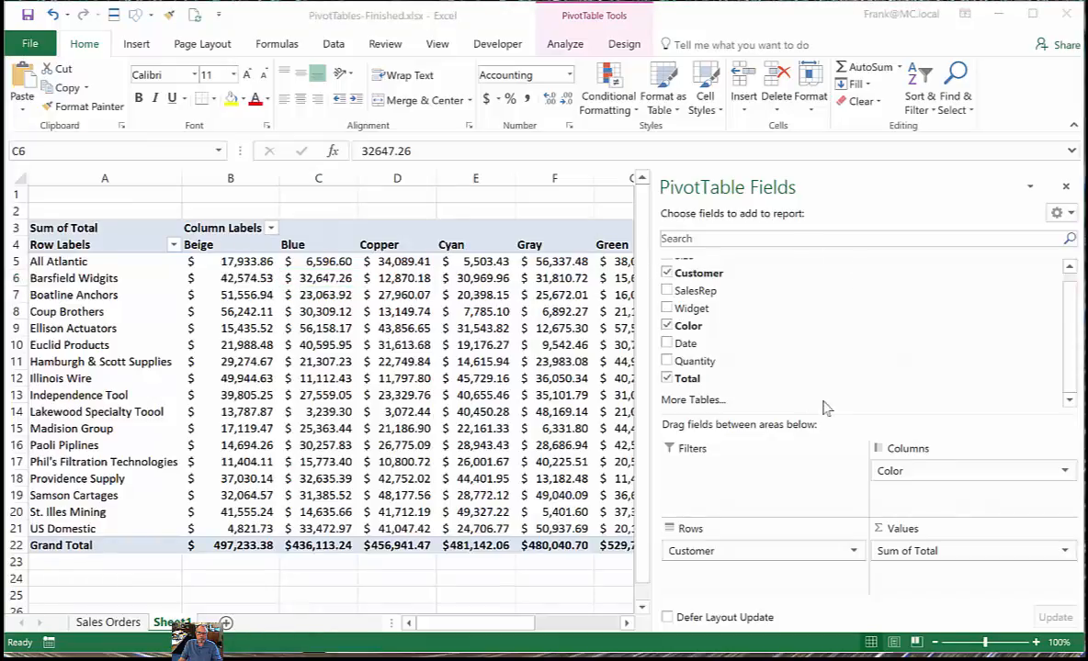
Remove the Color field from the PivotTable's columns and add Size there instead
{"action": "left_click_drag", "start_coordinate": [921, 480], "coordinate": [519, 546]}
{"action": "scroll", "coordinate": [711, 285], "scroll_direction": "up", "scroll_amount": 1}
{"action": "left_click_drag", "start_coordinate": [706, 267], "coordinate": [947, 484]}
{"action": "left_click_drag", "start_coordinate": [648, 266], "coordinate": [901, 260]}
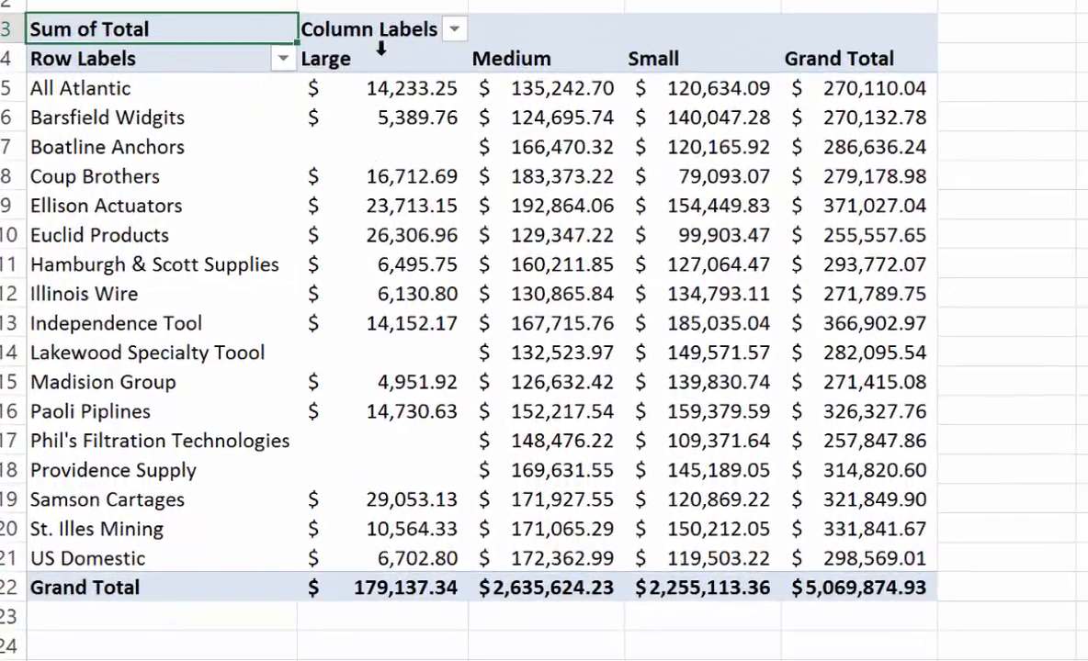
Examine how customer rows and size columns intersect, using the Medium value for Ellison Actuators
{"action": "left_click", "coordinate": [379, 89]}
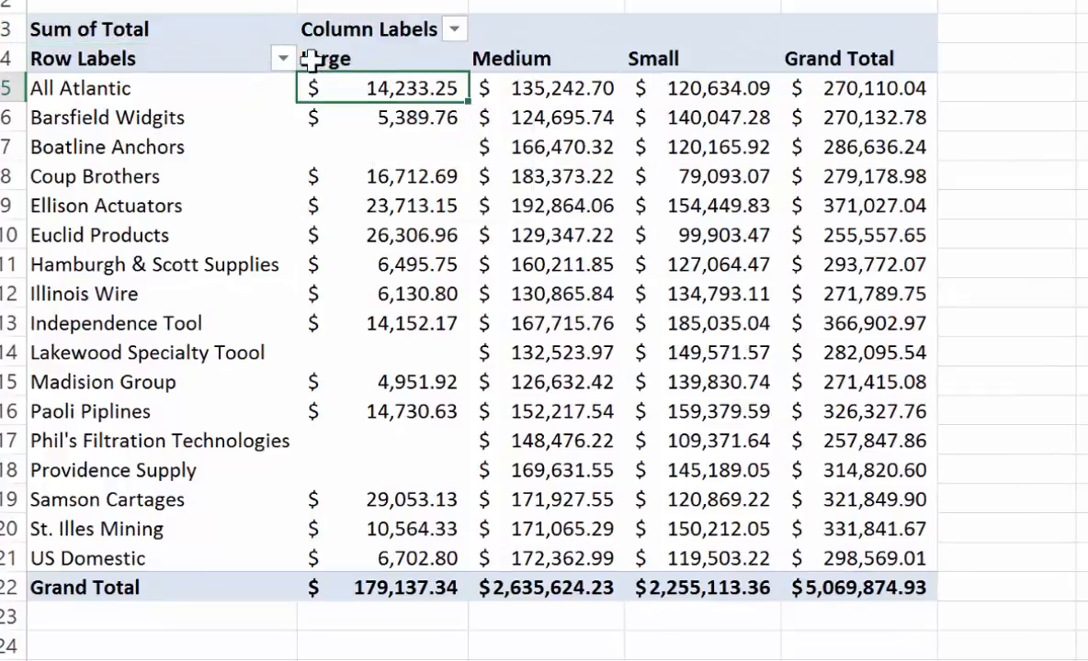
{"action": "left_click", "coordinate": [150, 204]}
{"action": "left_click", "coordinate": [552, 203]}
{"action": "left_click", "coordinate": [158, 209]}
{"action": "left_click", "coordinate": [564, 204]}
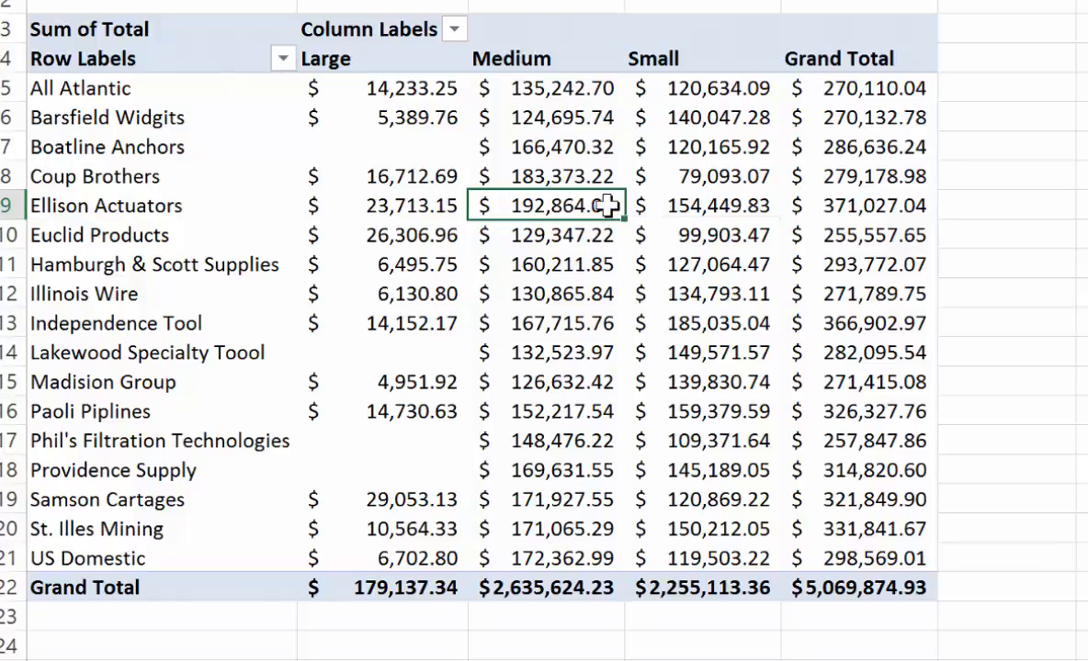
{"action": "left_click", "coordinate": [516, 59]}
{"action": "left_click", "coordinate": [551, 213]}
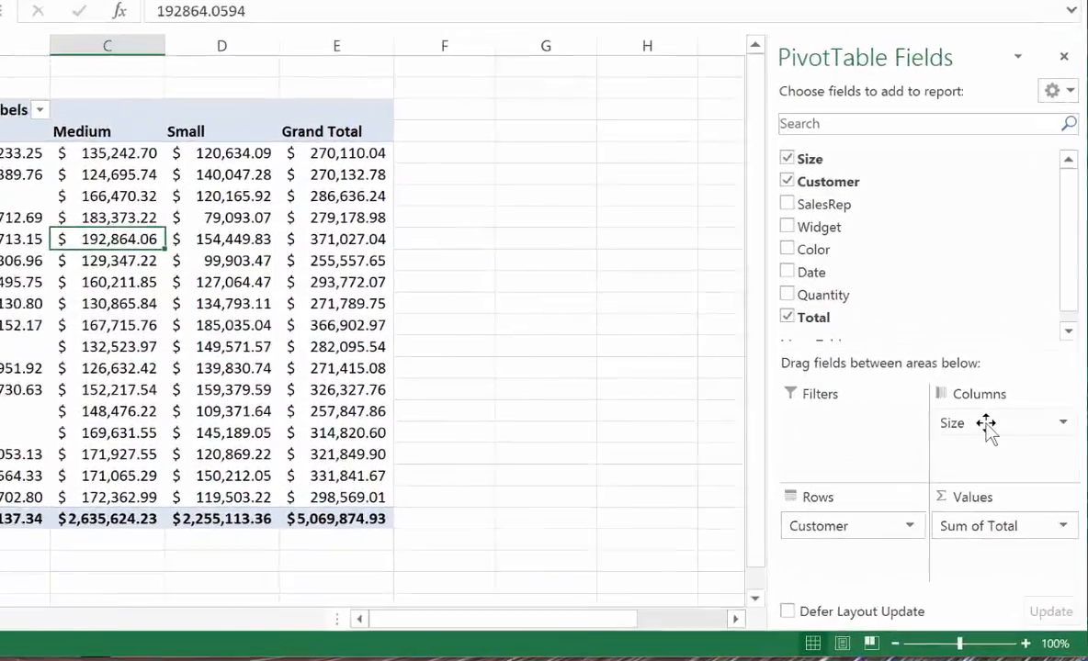
Move the Size field from the PivotTable's columns to its rows, below Customer
{"action": "left_click_drag", "start_coordinate": [1010, 476], "coordinate": [944, 524]}
{"action": "left_click_drag", "start_coordinate": [787, 386], "coordinate": [723, 489]}
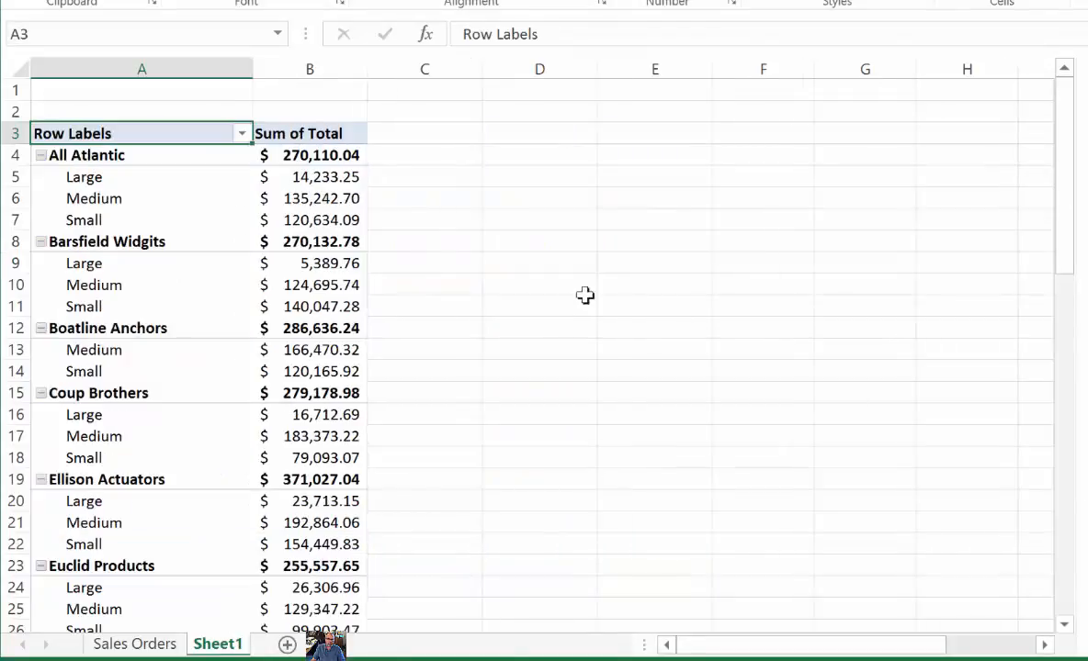
Examine the size rows nested under each customer and the customer subtotals for All Atlantic, Barsfield Widgits and Boatline Anchors
{"action": "left_click", "coordinate": [97, 178]}
{"action": "left_click_drag", "start_coordinate": [97, 178], "coordinate": [99, 221]}
{"action": "left_click_drag", "start_coordinate": [100, 265], "coordinate": [109, 375]}
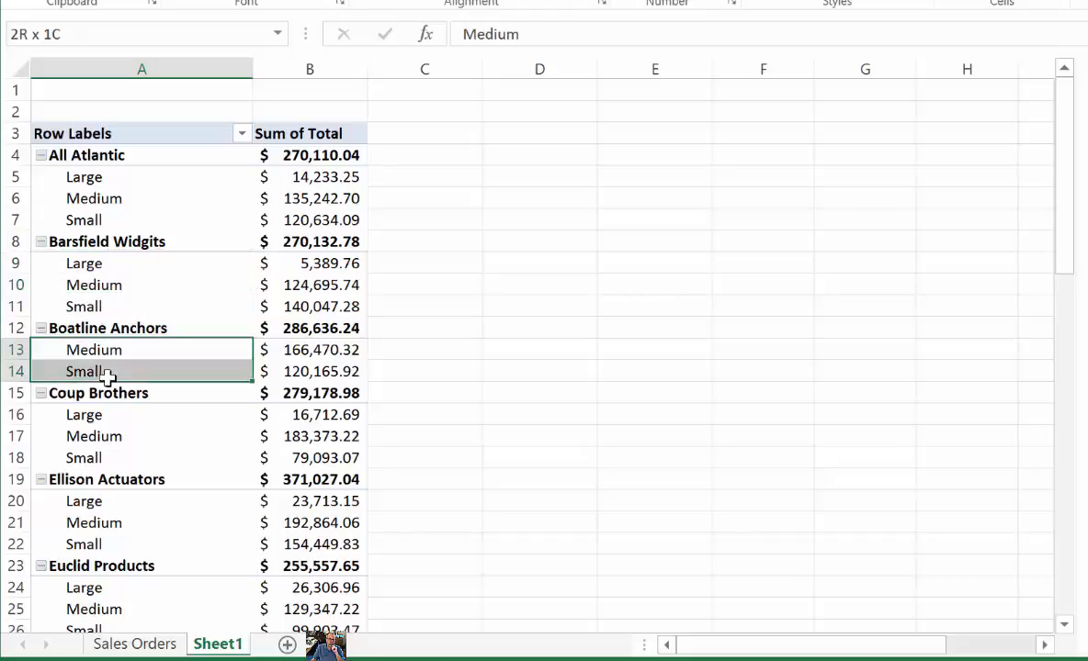
{"action": "left_click", "coordinate": [316, 178]}
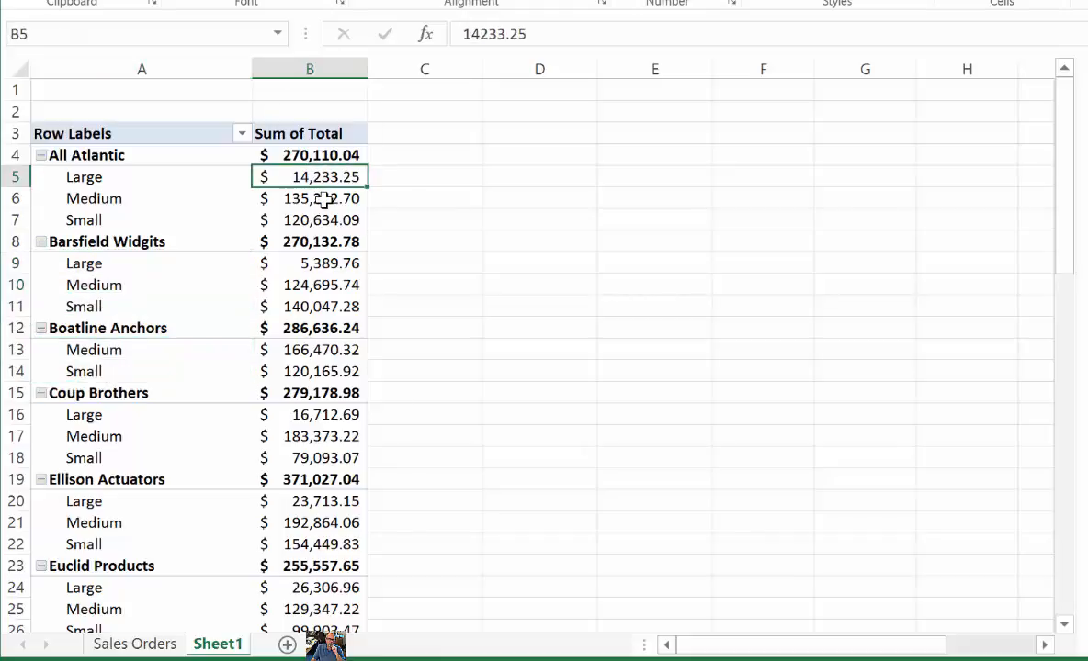
{"action": "left_click", "coordinate": [321, 241]}
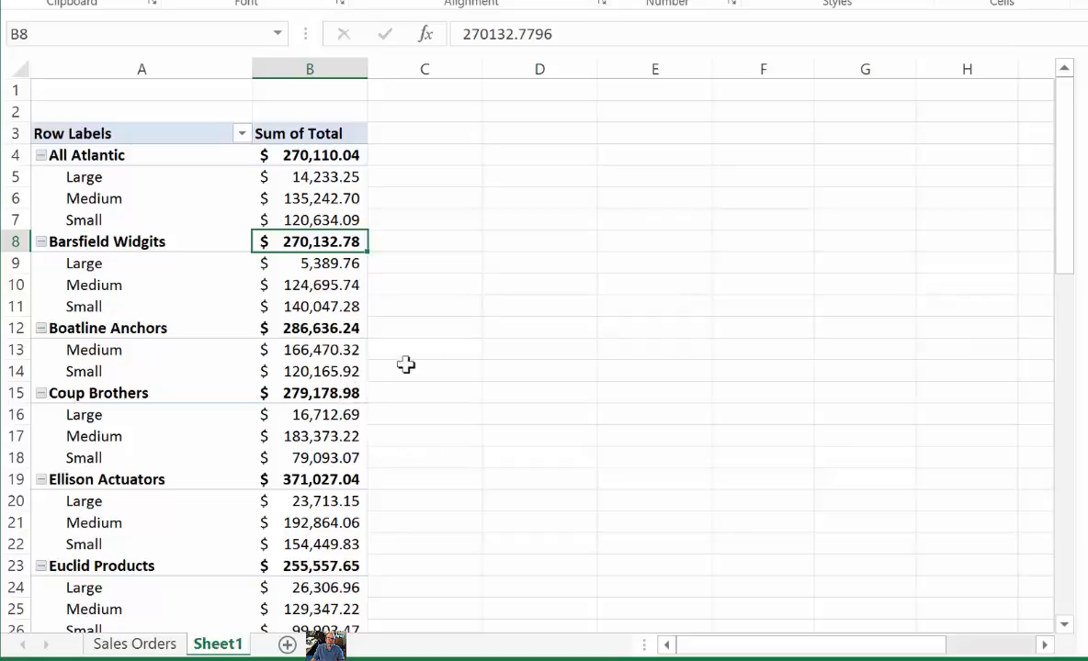
{"action": "left_click", "coordinate": [285, 198]}
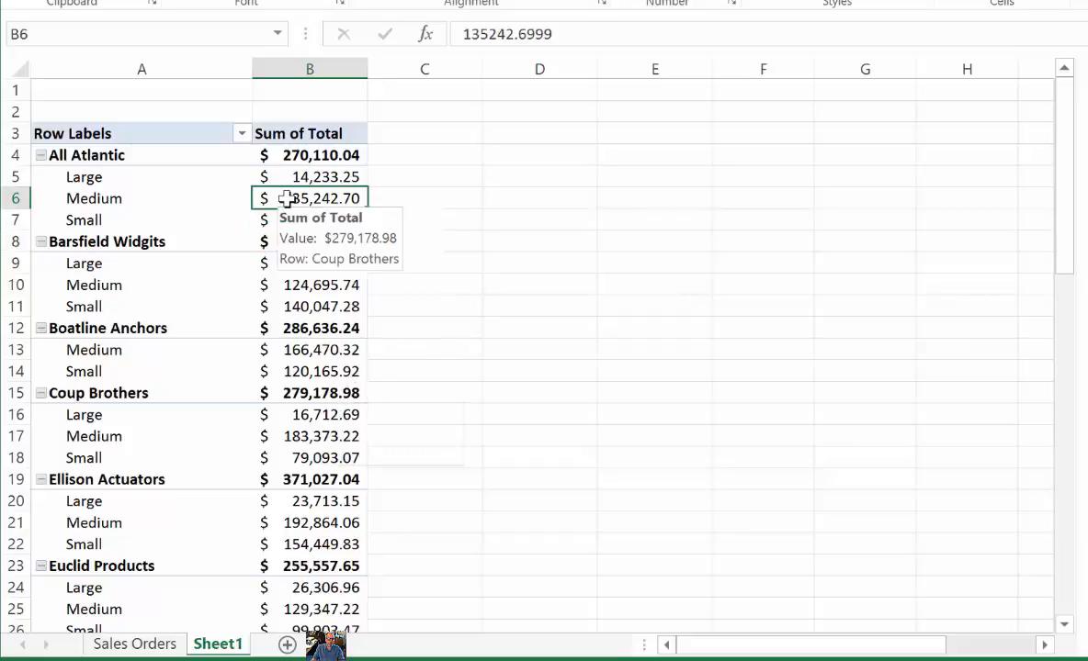
{"action": "left_click", "coordinate": [311, 150]}
{"action": "left_click", "coordinate": [169, 149]}
{"action": "left_click_drag", "start_coordinate": [169, 149], "coordinate": [316, 153]}
{"action": "left_click_drag", "start_coordinate": [110, 240], "coordinate": [286, 241]}
Return the Size field to the PivotTable's columns and check the Large value for Boatline Anchors
{"action": "left_click", "coordinate": [150, 353]}
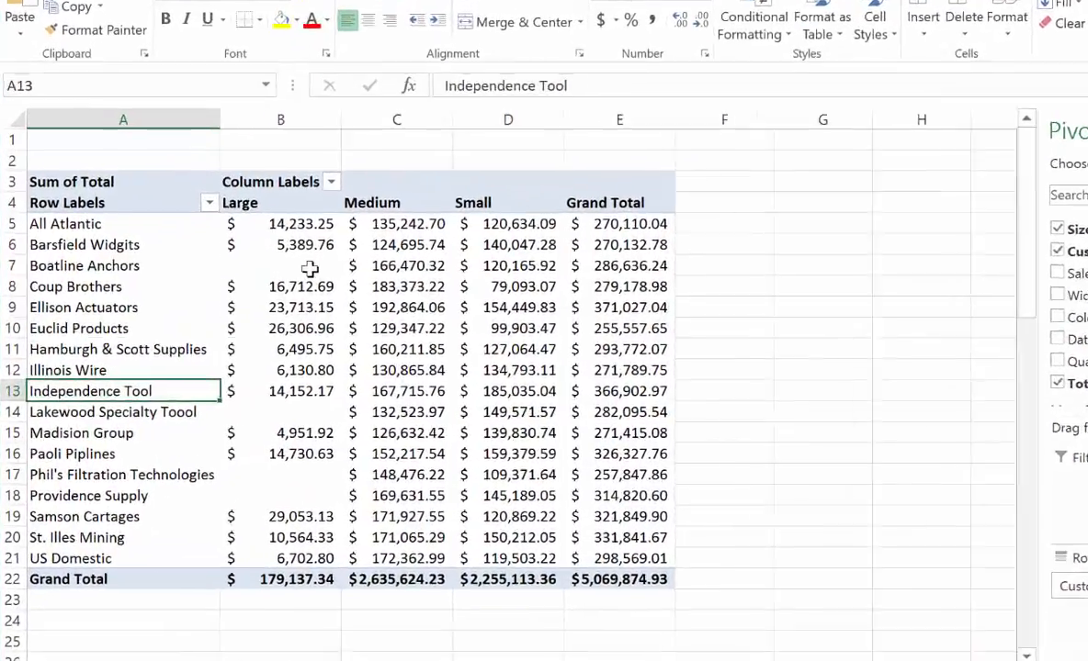
{"action": "left_click", "coordinate": [272, 297]}
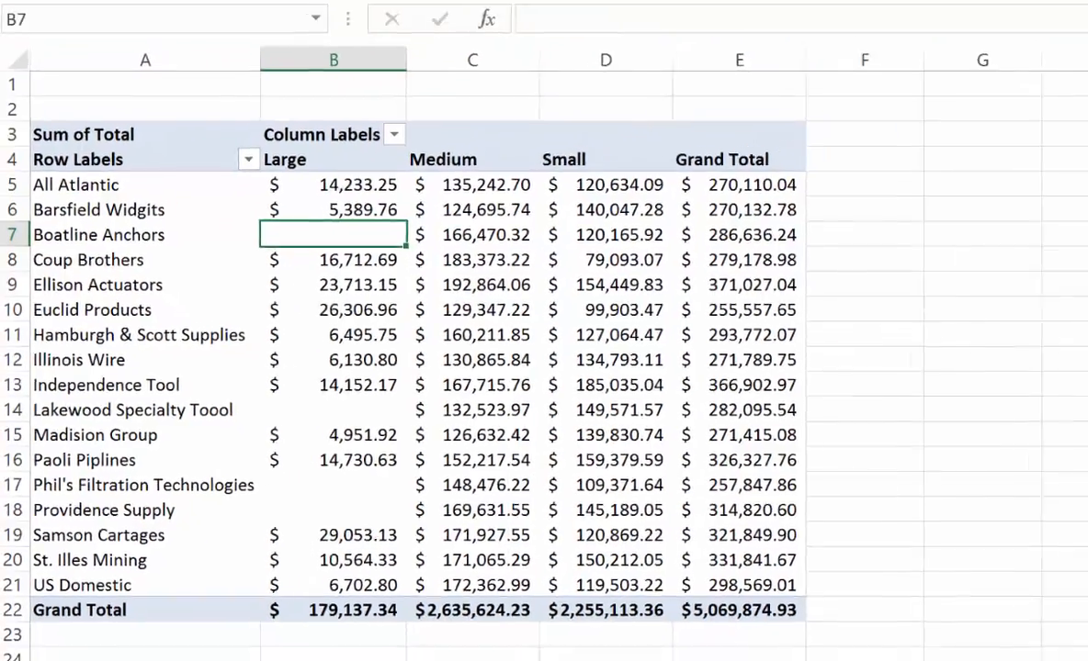
Place the Size field below Customer in the PivotTable's rows and check the sizes listed under Boatline Anchors
{"action": "left_click_drag", "start_coordinate": [1061, 479], "coordinate": [997, 604]}
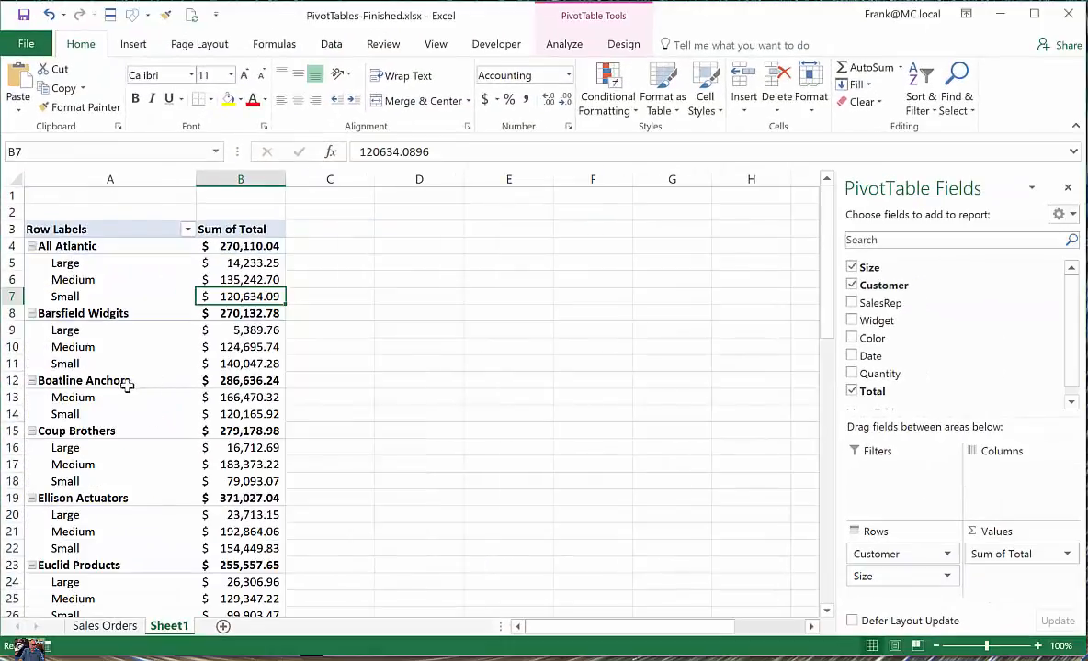
{"action": "left_click", "coordinate": [71, 415]}
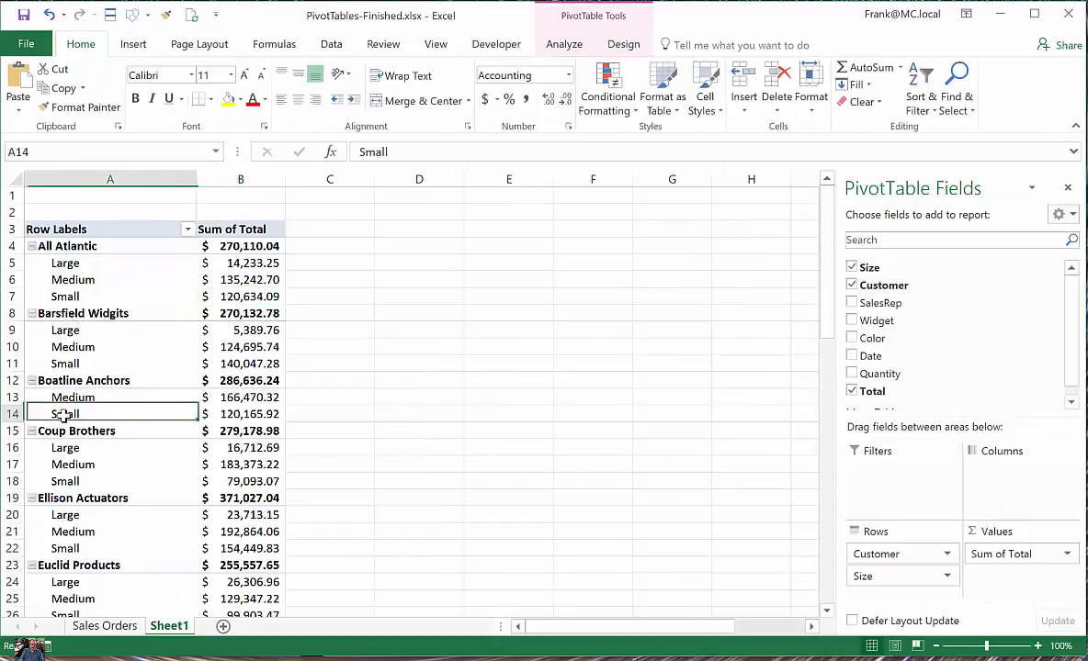
{"action": "left_click_drag", "start_coordinate": [68, 399], "coordinate": [68, 411]}
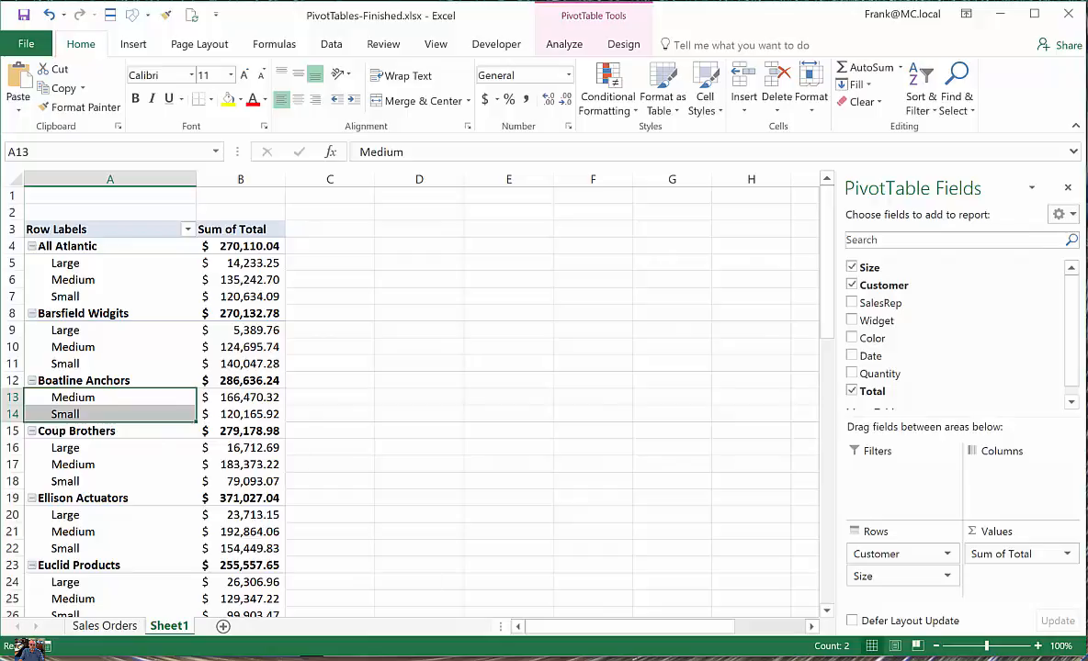
Switch to the CSC 141 Class PDF in Adobe Acrobat and read on to the slide about swapping Customer and Size
{"action": "left_click", "coordinate": [533, 658]}
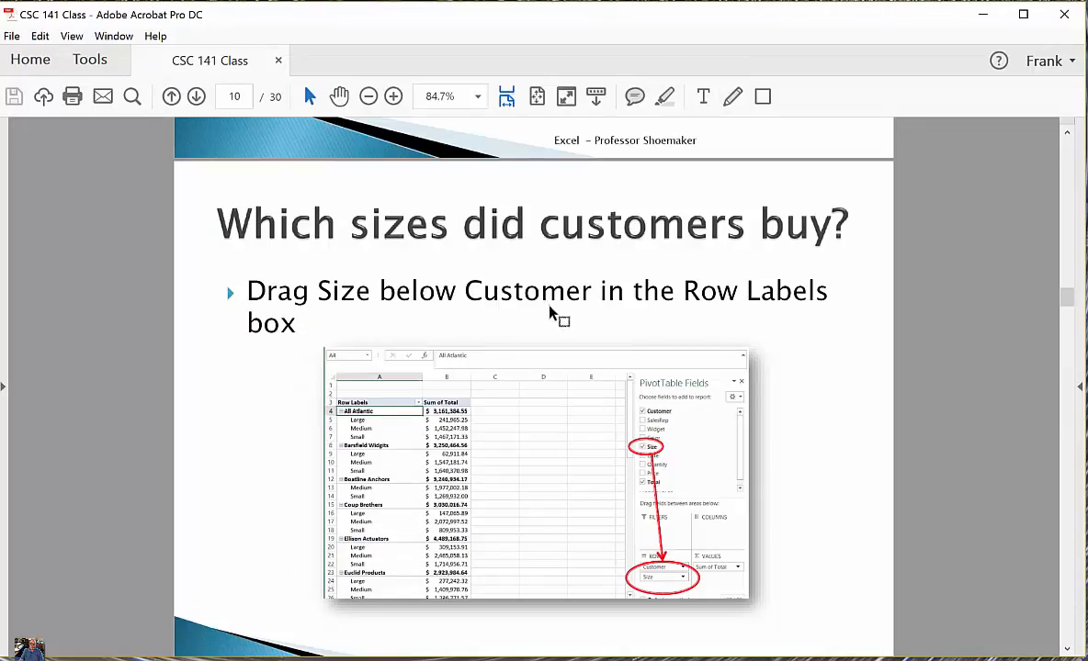
{"action": "scroll", "coordinate": [566, 293], "scroll_direction": "down", "scroll_amount": 8}
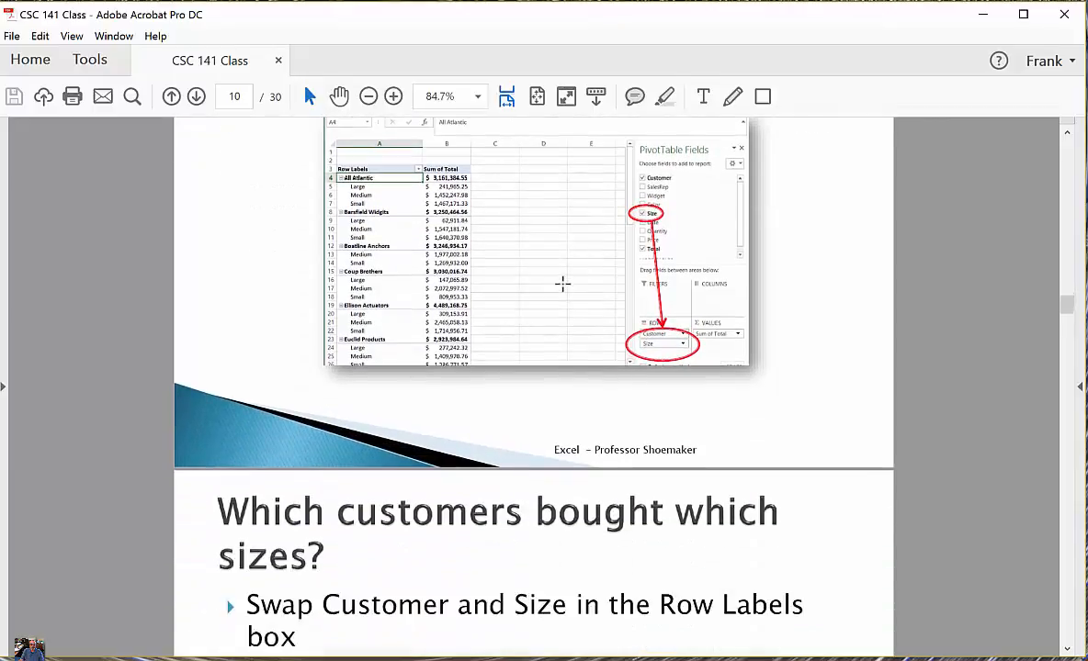
{"action": "scroll", "coordinate": [566, 290], "scroll_direction": "down", "scroll_amount": 4}
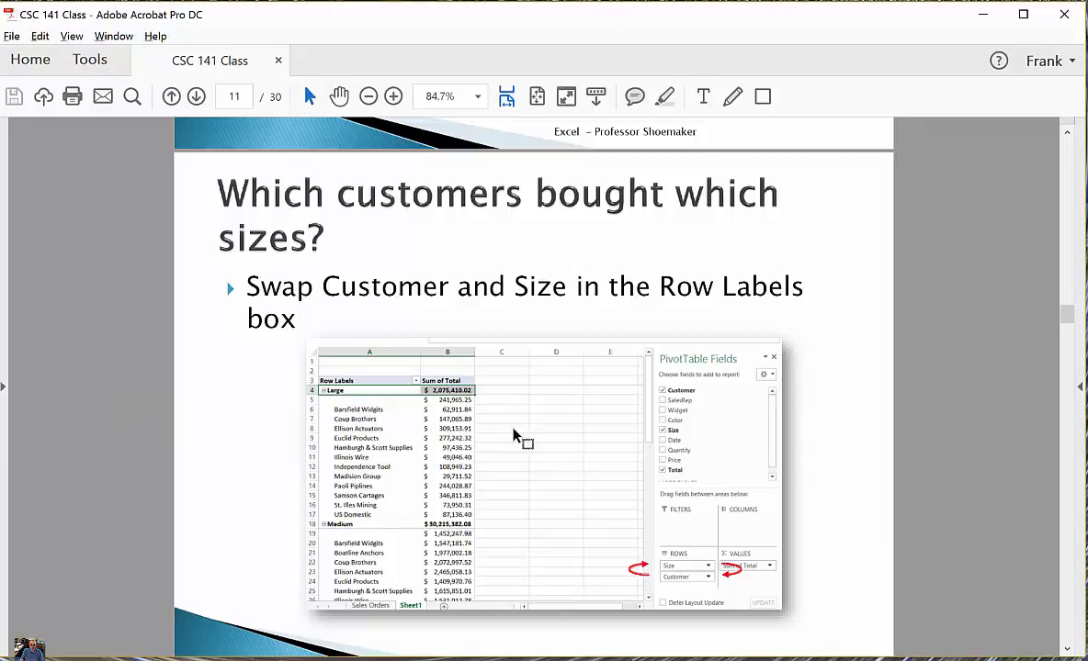
Switch back to the Excel workbook, place Size above Customer in the PivotTable's rows, and review the customers under Large
{"action": "key", "text": "alt+Tab"}
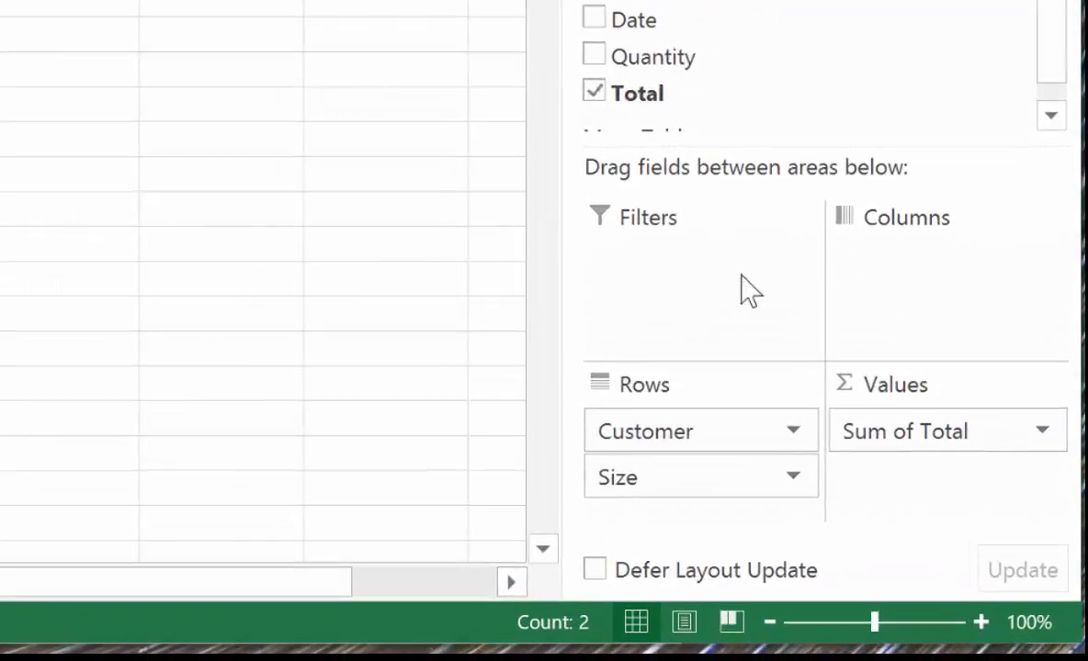
{"action": "left_click_drag", "start_coordinate": [695, 446], "coordinate": [715, 510]}
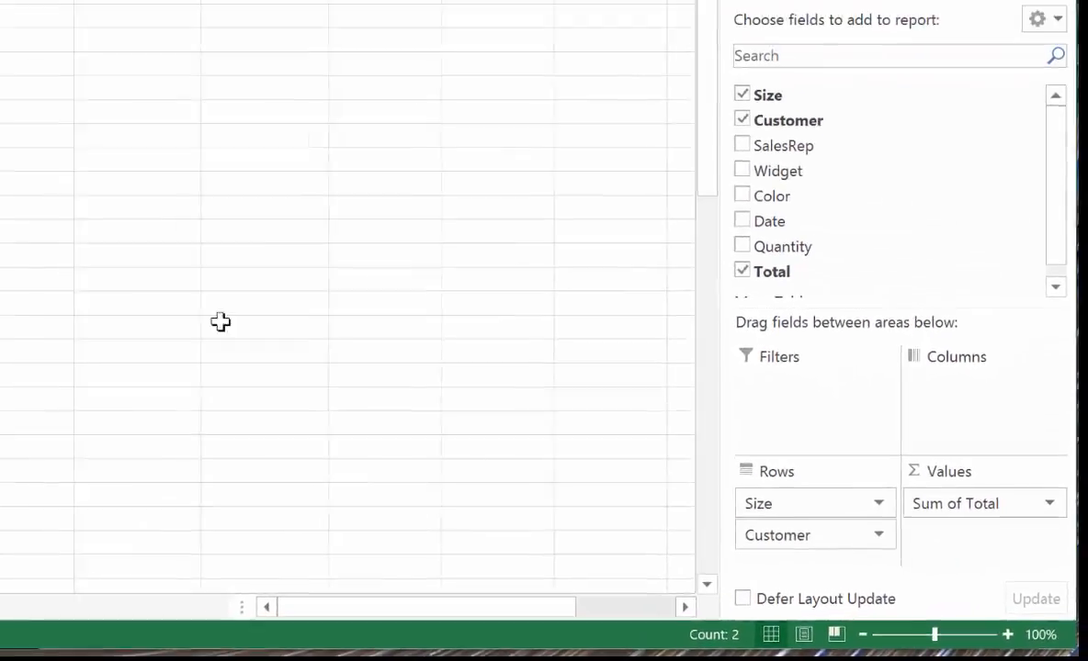
{"action": "left_click", "coordinate": [105, 274]}
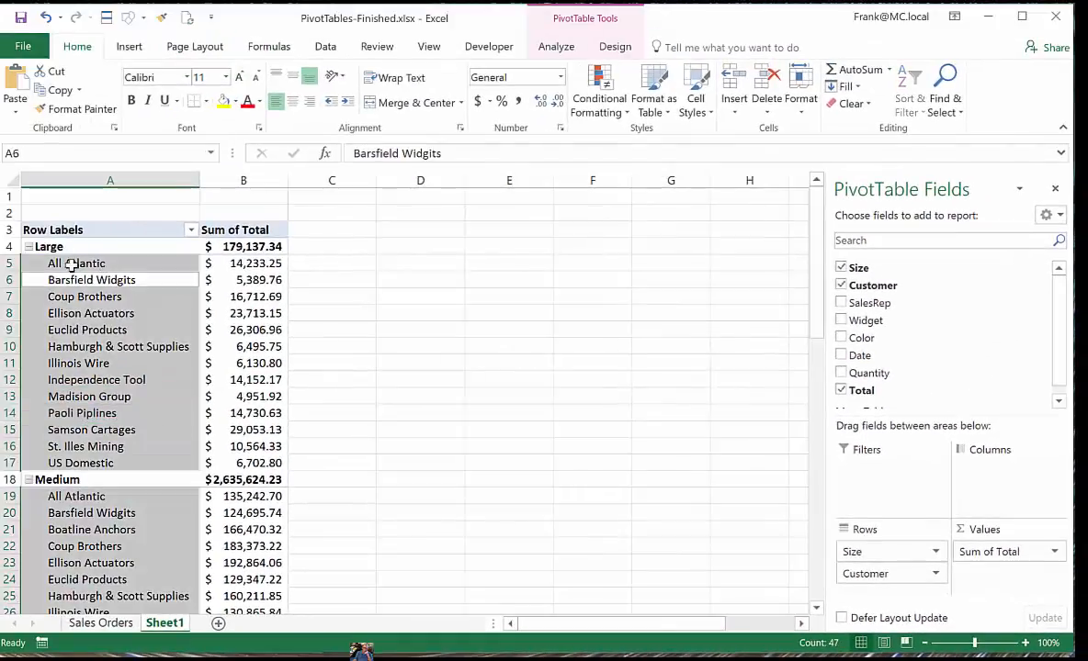
{"action": "left_click", "coordinate": [64, 247]}
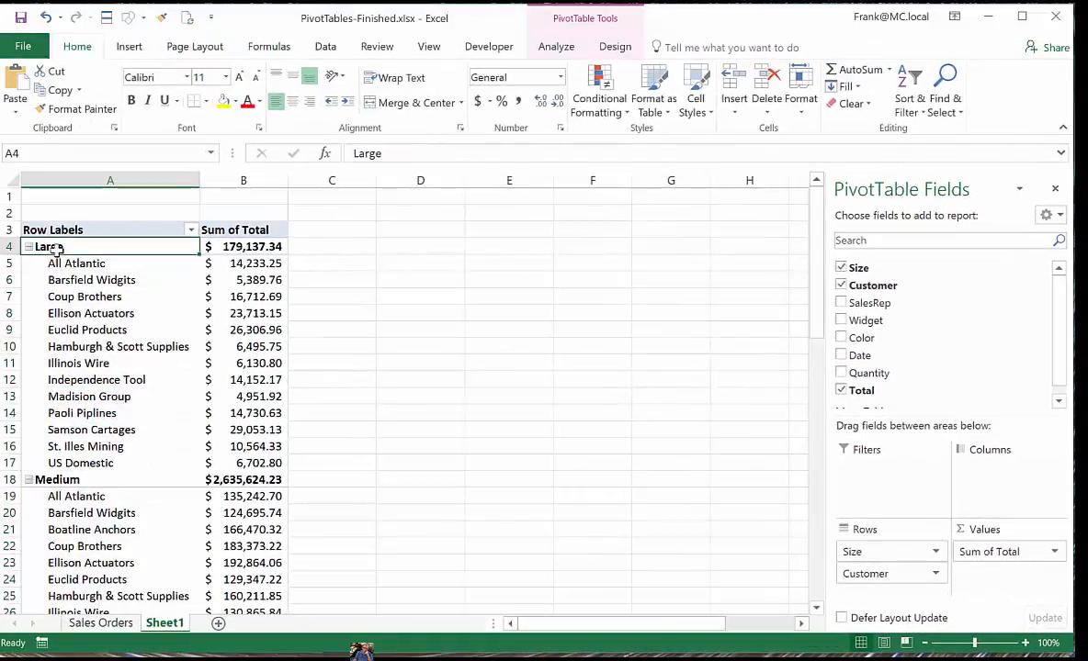
{"action": "left_click_drag", "start_coordinate": [97, 264], "coordinate": [134, 446]}
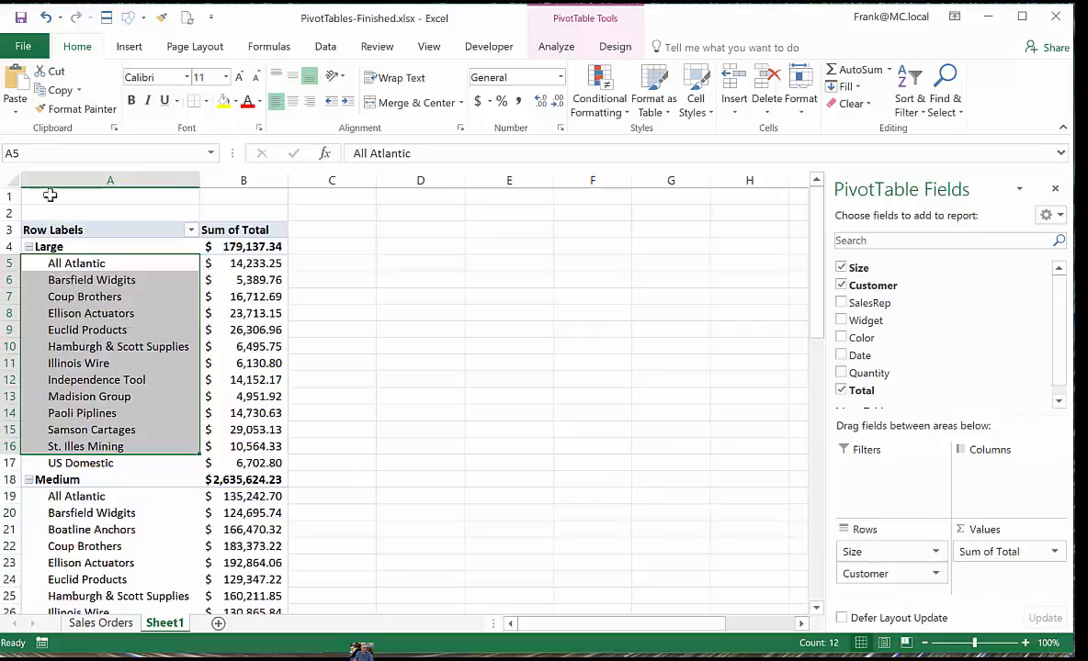
Collapse the Large, Medium and Small groups in the PivotTable and slightly widen column A
{"action": "left_click", "coordinate": [29, 247]}
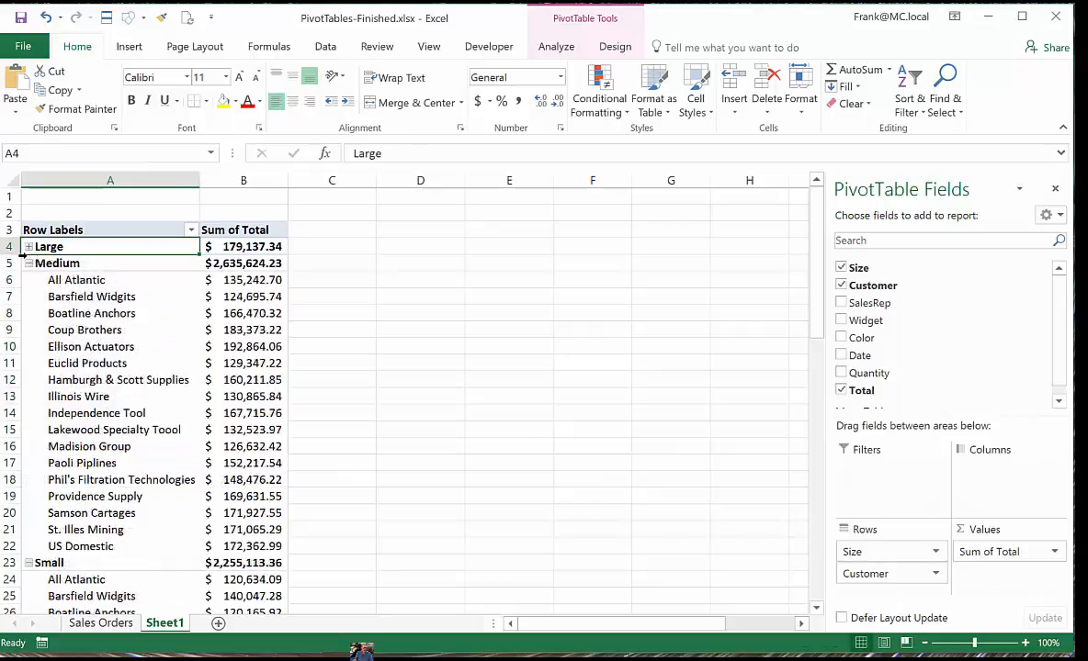
{"action": "left_click", "coordinate": [29, 264]}
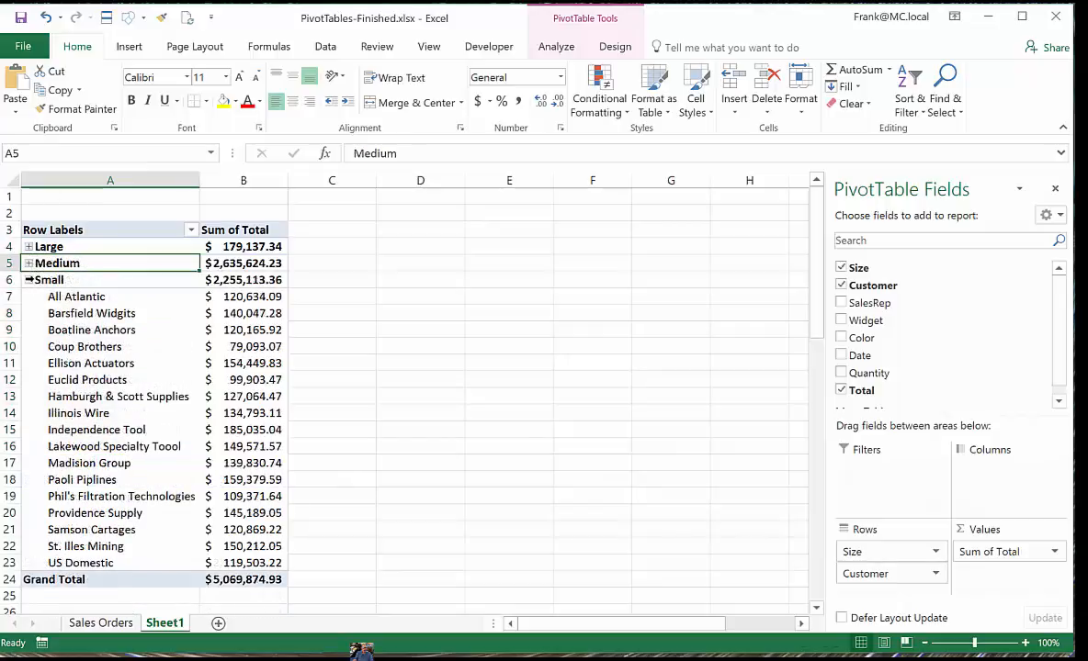
{"action": "left_click", "coordinate": [30, 279]}
{"action": "left_click", "coordinate": [29, 280]}
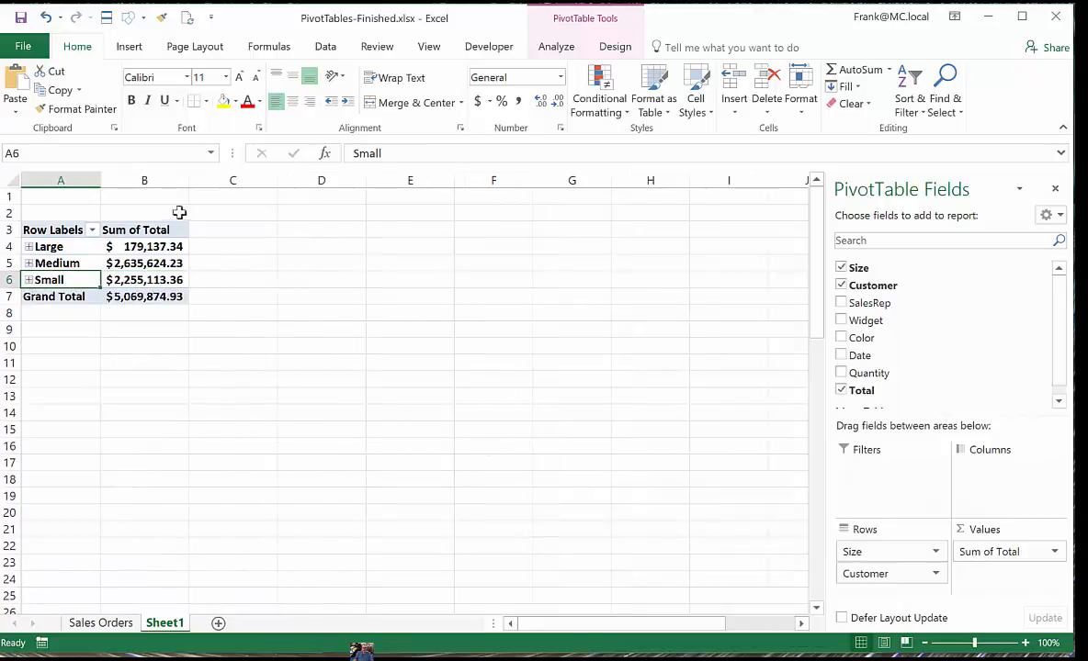
{"action": "left_click_drag", "start_coordinate": [101, 180], "coordinate": [115, 180]}
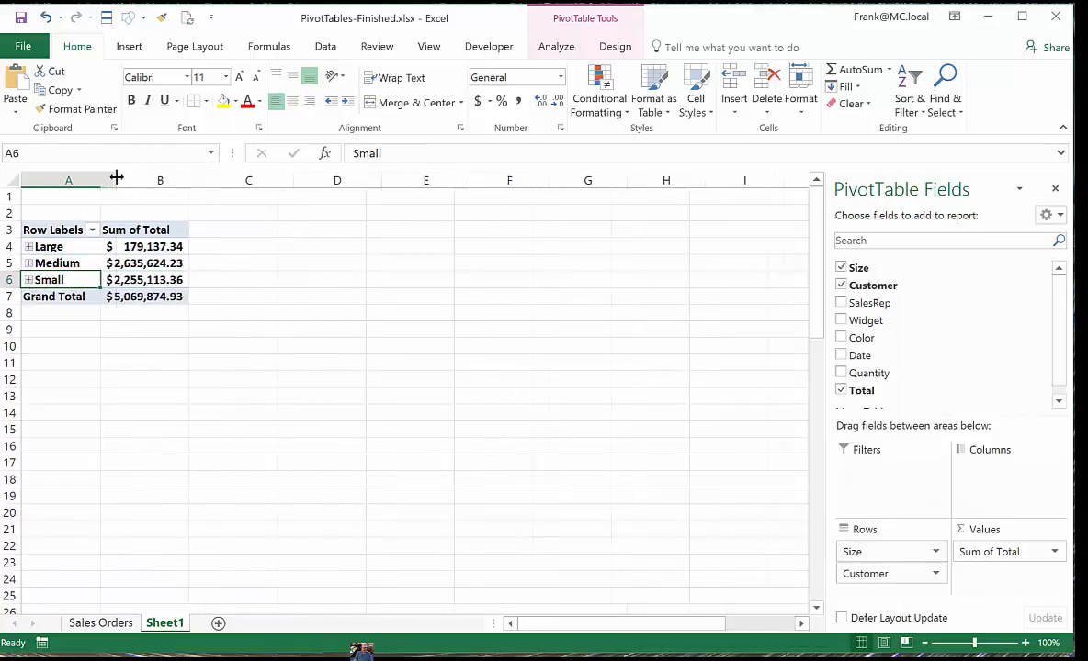
Expand the Large and Medium groups in the PivotTable and review the customers listed under each size
{"action": "left_click", "coordinate": [28, 246]}
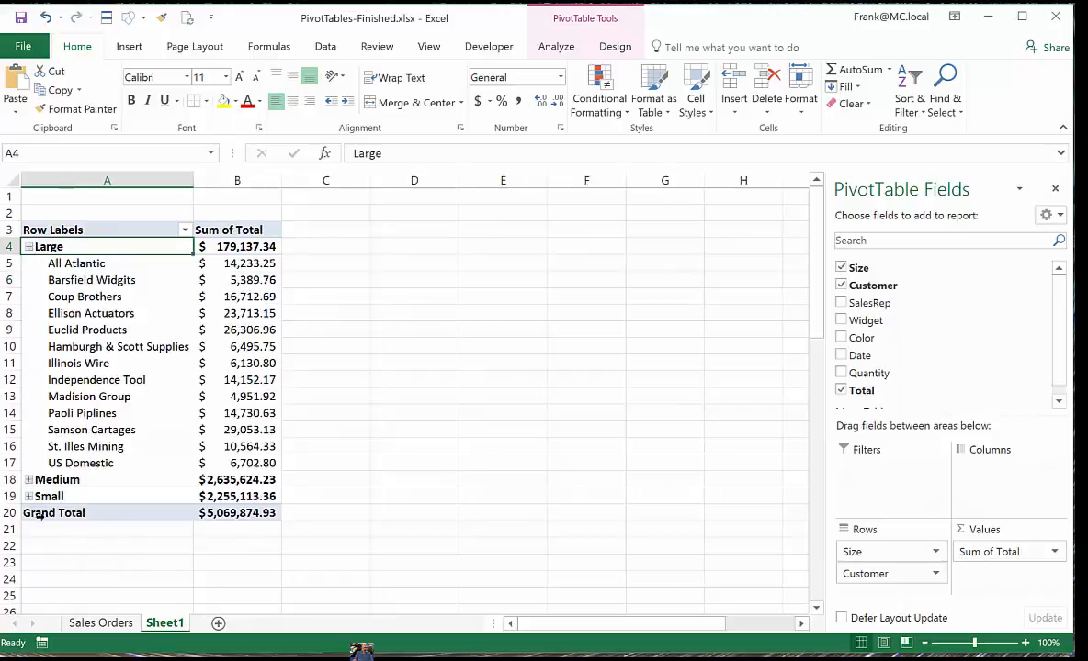
{"action": "left_click", "coordinate": [29, 479]}
{"action": "scroll", "coordinate": [87, 485], "scroll_direction": "down", "scroll_amount": 1}
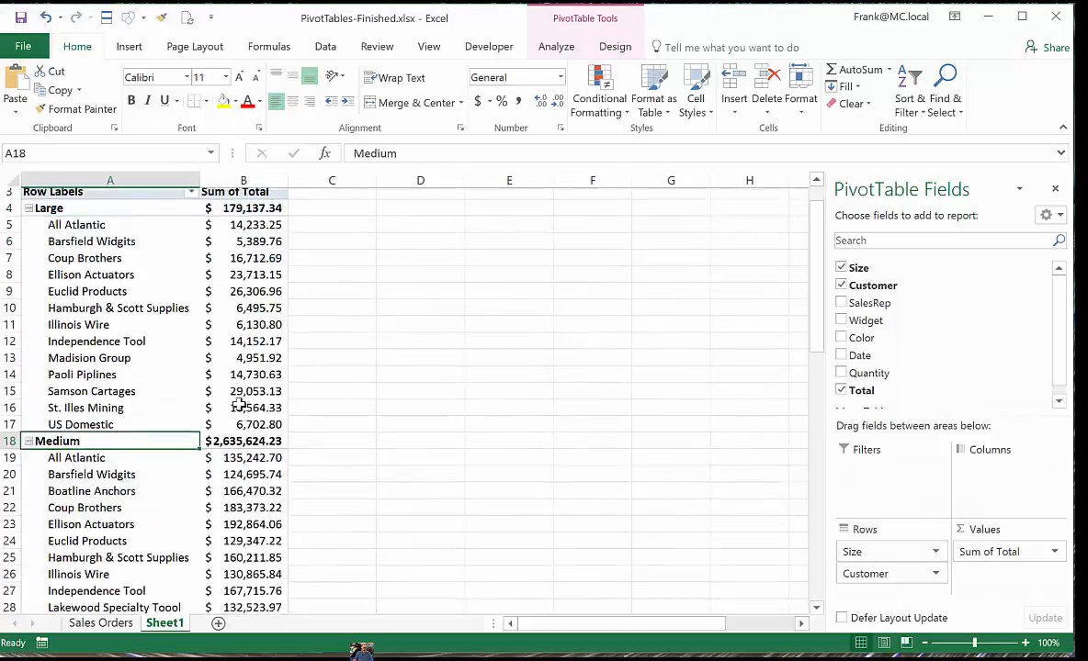
Move the Size field from the PivotTable's rows to its columns and rename the Row Labels heading to Customer
{"action": "left_click_drag", "start_coordinate": [898, 551], "coordinate": [985, 478]}
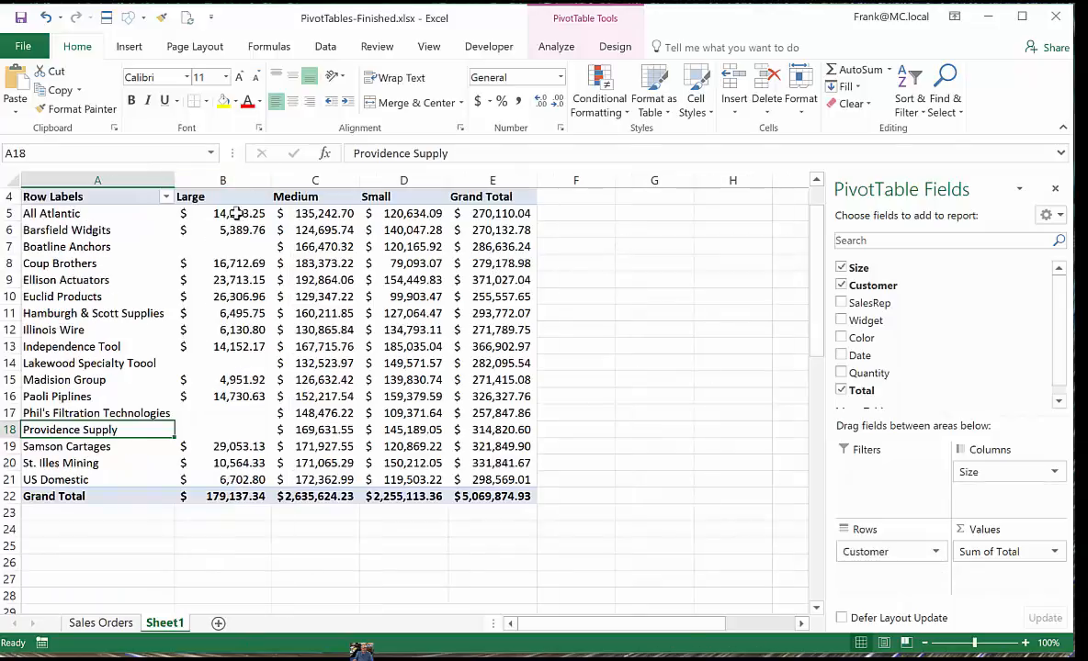
{"action": "left_click", "coordinate": [98, 195]}
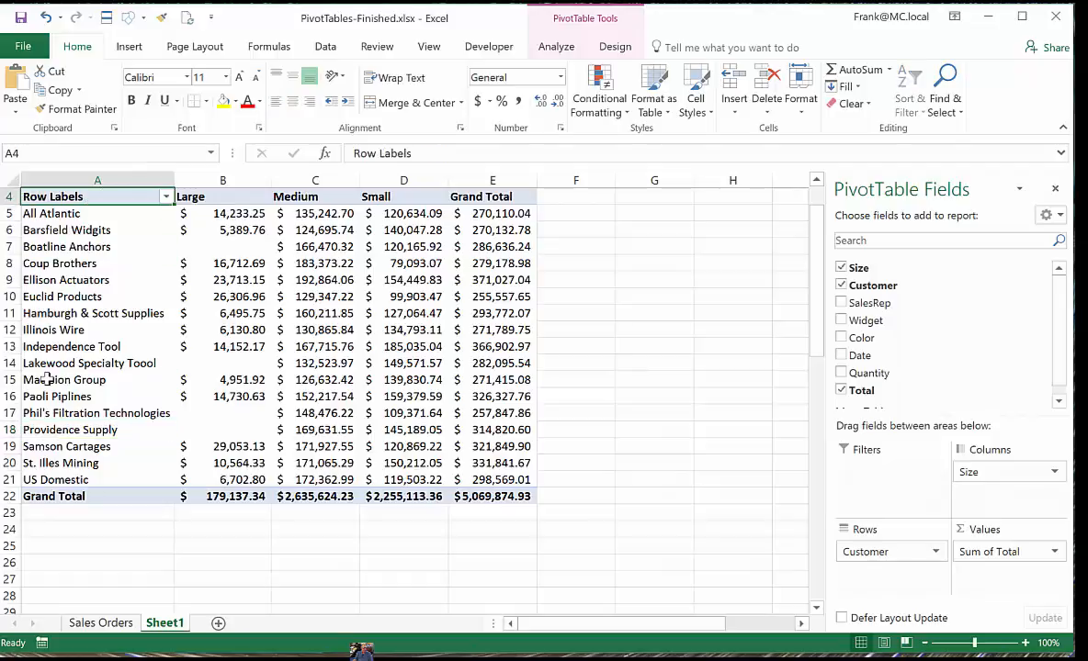
{"action": "type", "text": "Cu"}
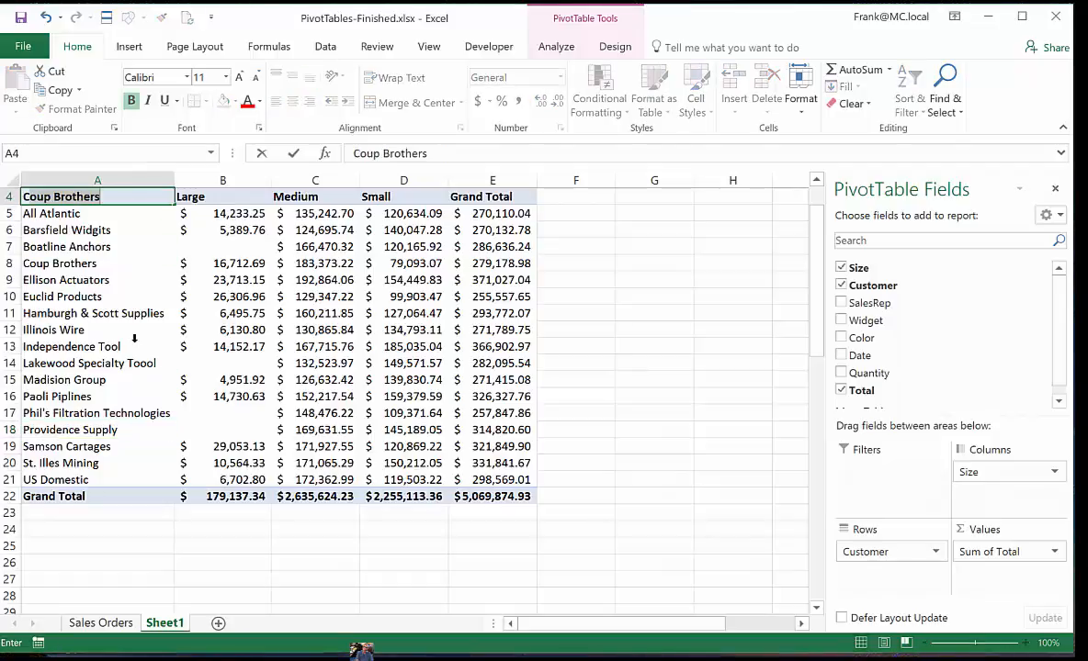
{"action": "type", "text": "stomer"}
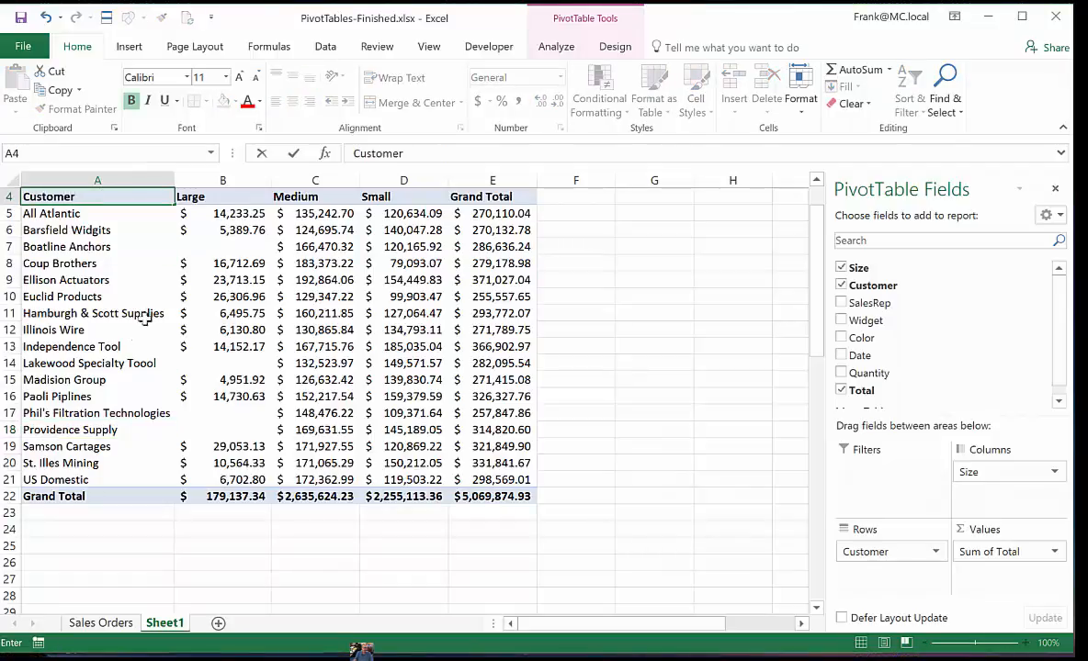
{"action": "left_click", "coordinate": [190, 201]}
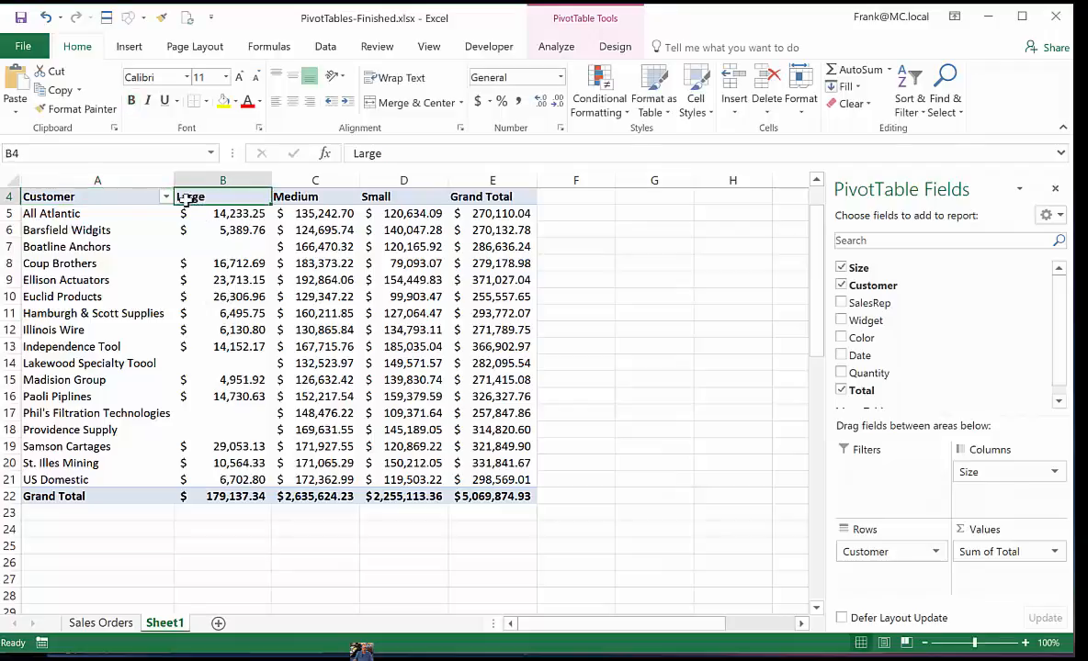
Right-align the Large, Medium, Small and Grand Total column headings of the PivotTable
{"action": "left_click_drag", "start_coordinate": [198, 197], "coordinate": [467, 196]}
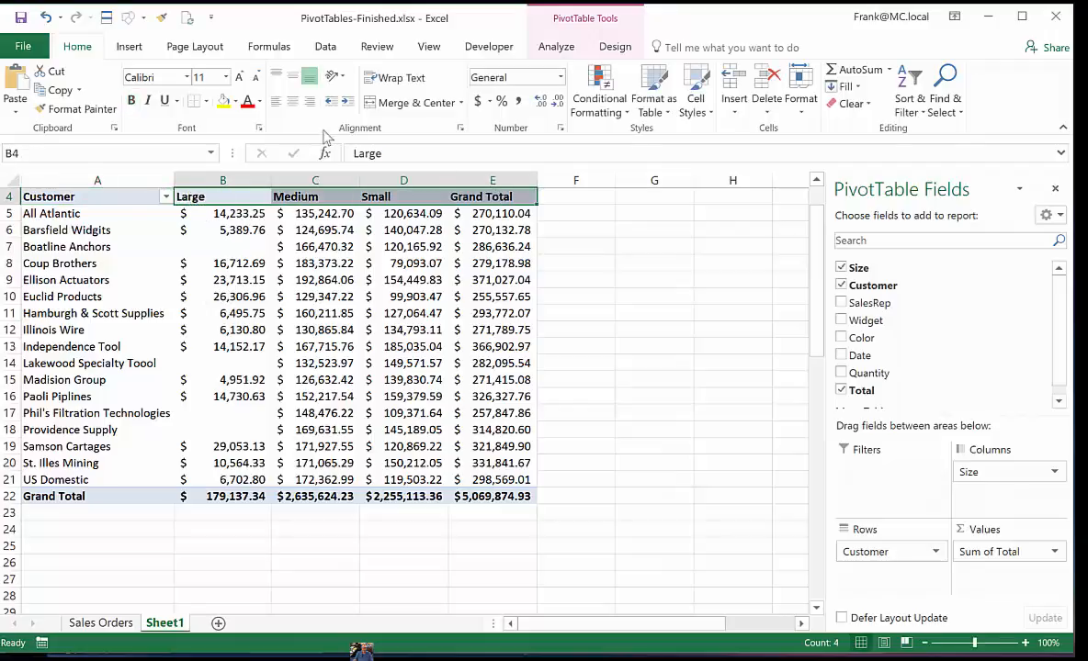
{"action": "left_click", "coordinate": [310, 102]}
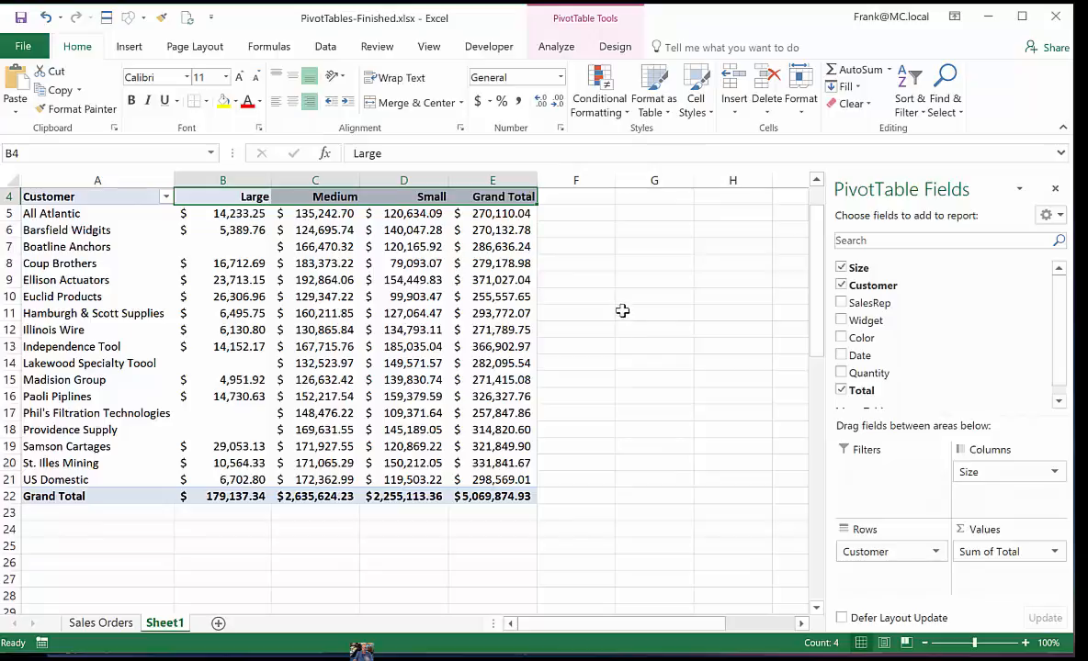
{"action": "left_click", "coordinate": [345, 300]}
Format all the PivotTable's sales amounts, including the grand totals, to show no decimal places
{"action": "left_click_drag", "start_coordinate": [234, 213], "coordinate": [515, 497]}
{"action": "left_click", "coordinate": [558, 103]}
{"action": "left_click", "coordinate": [558, 103]}
{"action": "left_click", "coordinate": [369, 246]}
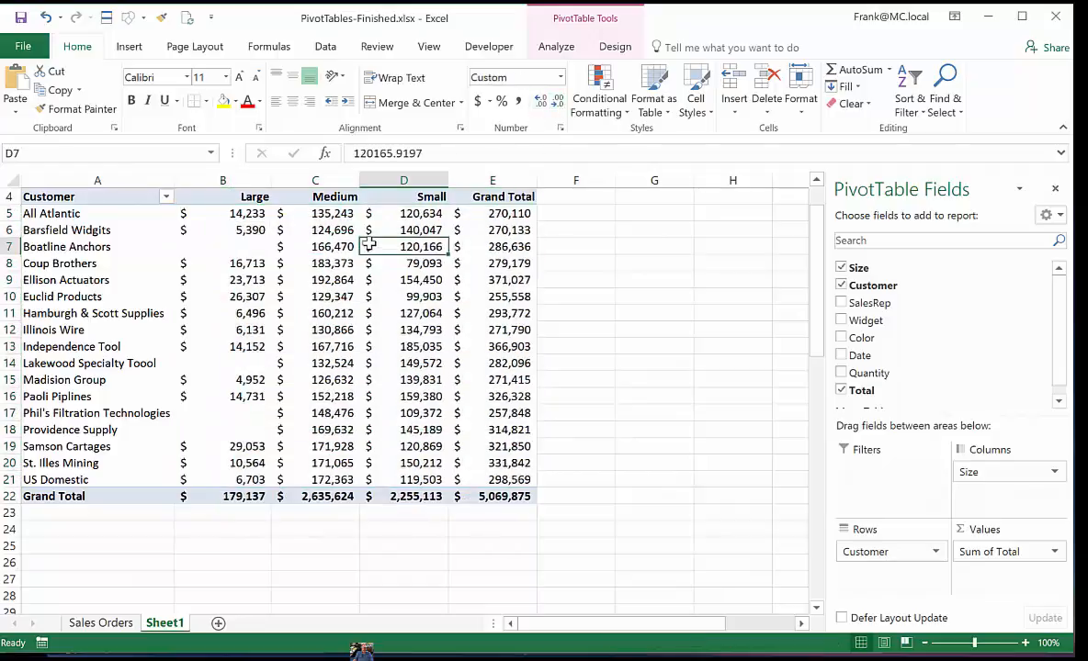
{"action": "mouse_move", "coordinate": [292, 248]}
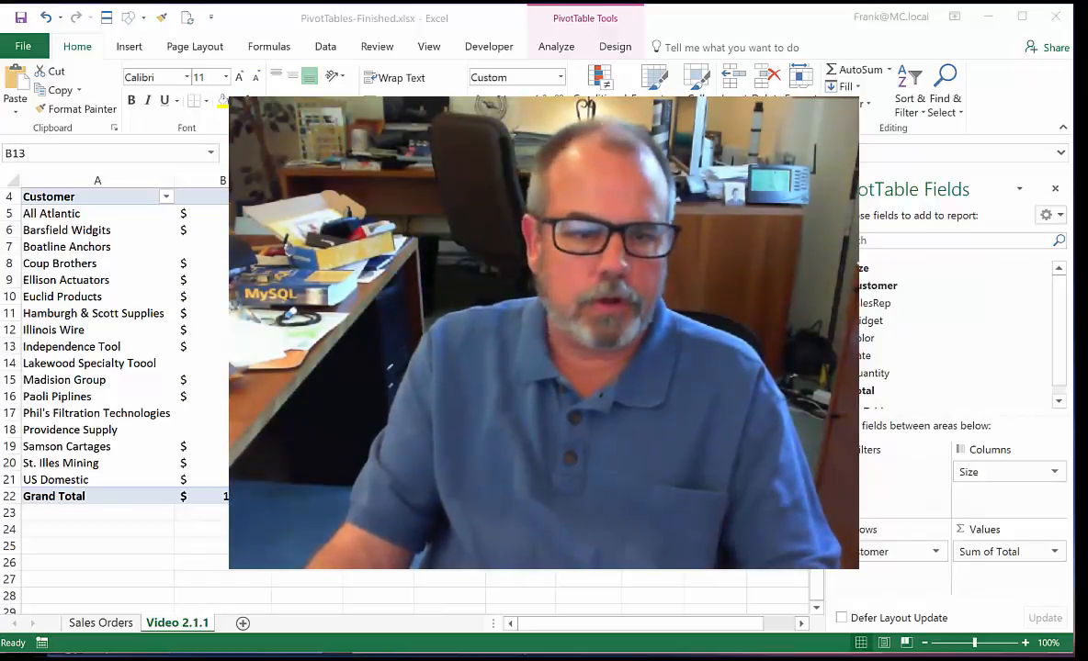
{"action": "left_click", "coordinate": [240, 346]}
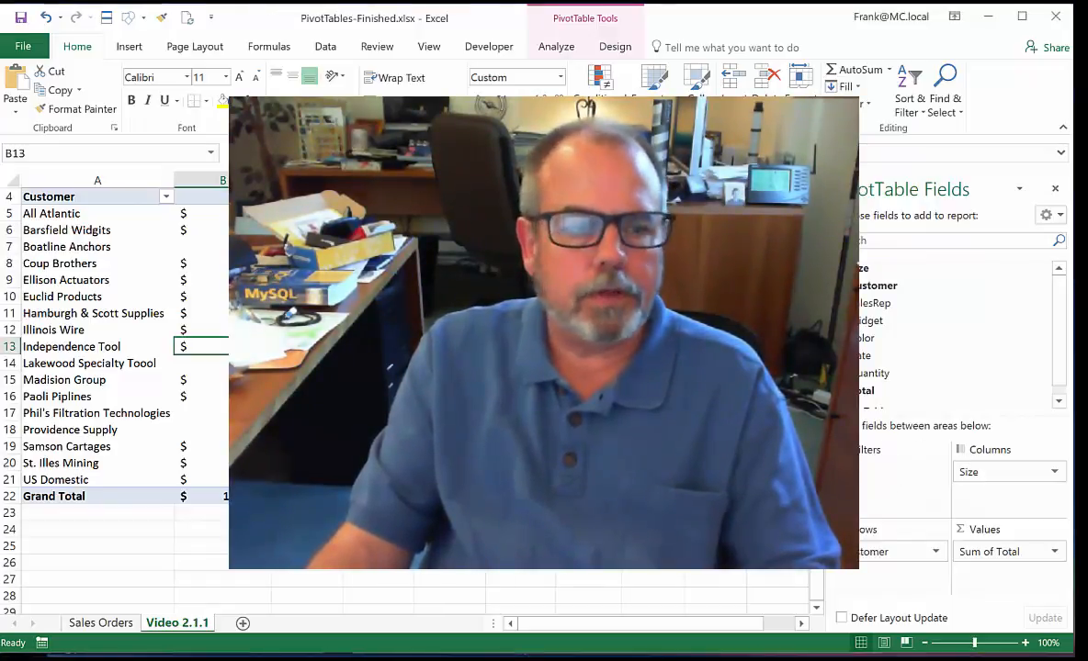